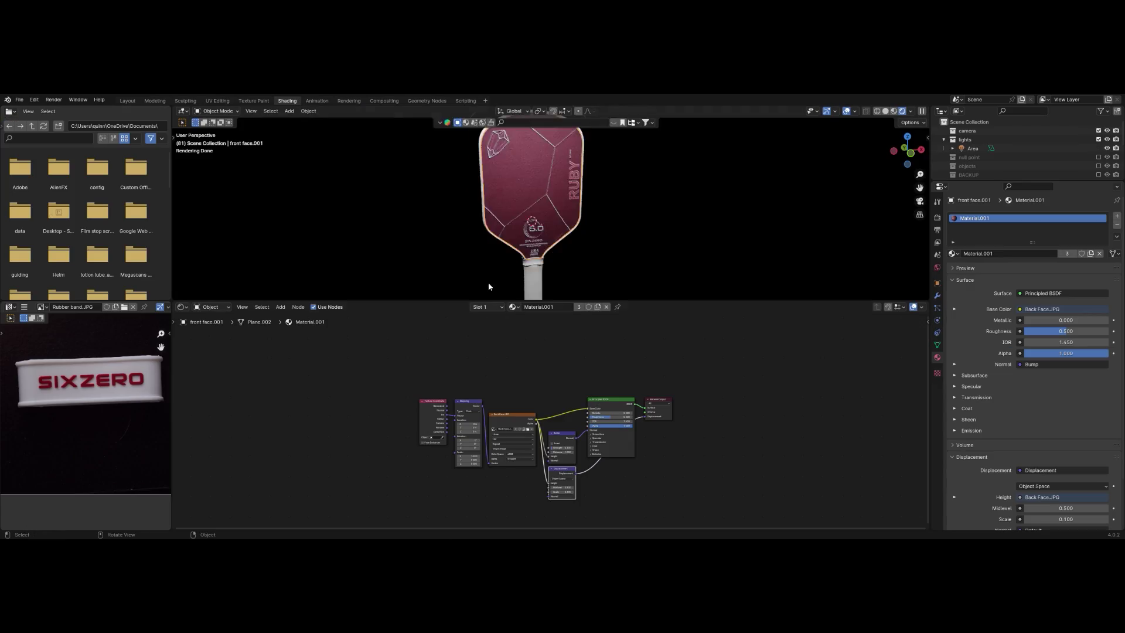
Examine the finished paddle's surface and the Metal tread panel material's nodes, including its Edge wear group
{"action": "scroll", "coordinate": [522, 206], "scroll_direction": "up", "scroll_amount": 8}
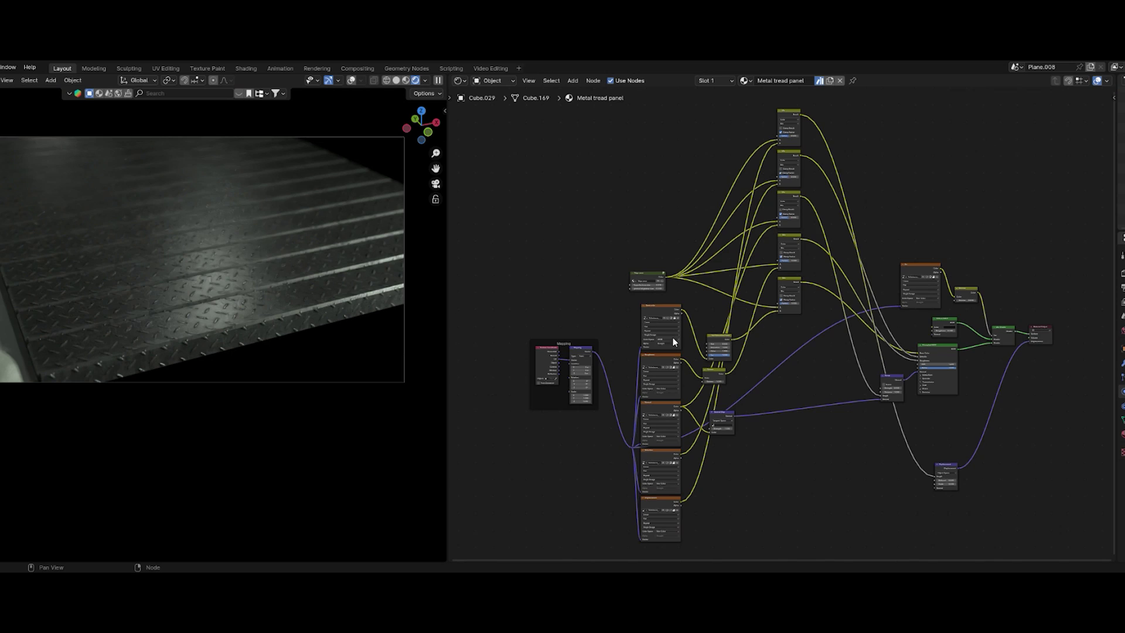
{"action": "middle_click_drag", "start_coordinate": [732, 332], "coordinate": [707, 322]}
{"action": "scroll", "coordinate": [712, 311], "scroll_direction": "up", "scroll_amount": 2}
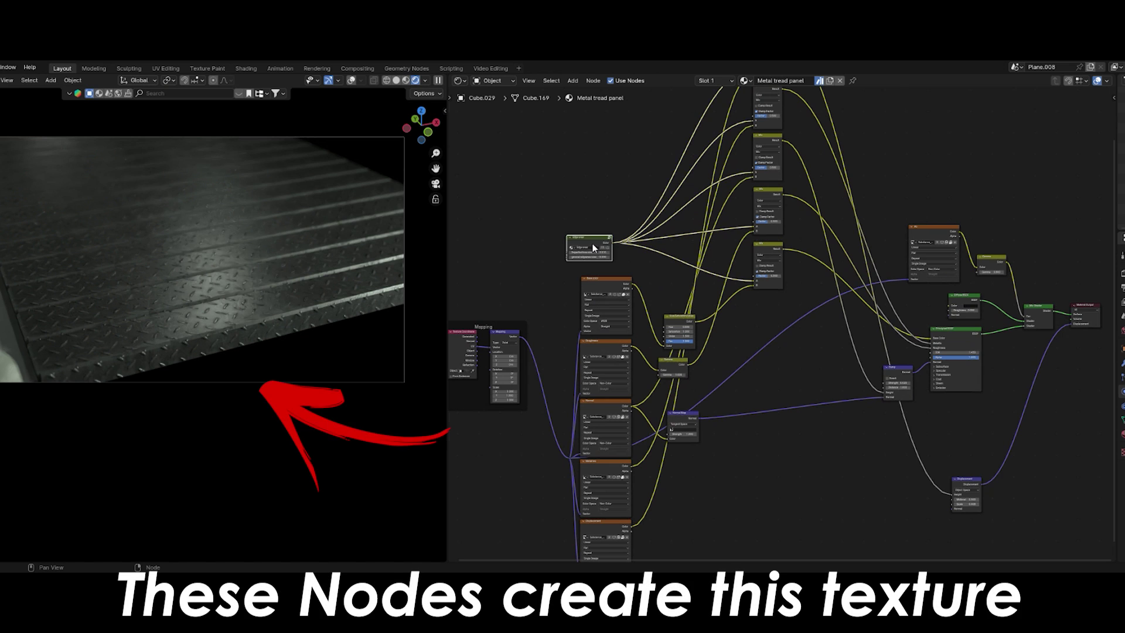
{"action": "key", "text": "Tab"}
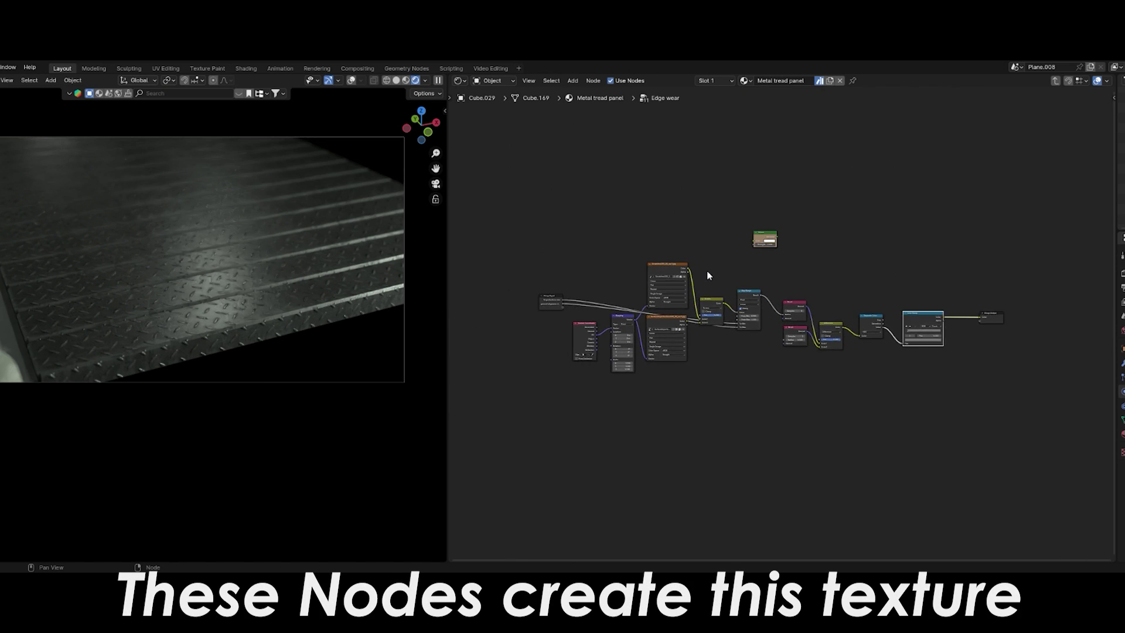
{"action": "key", "text": "Tab"}
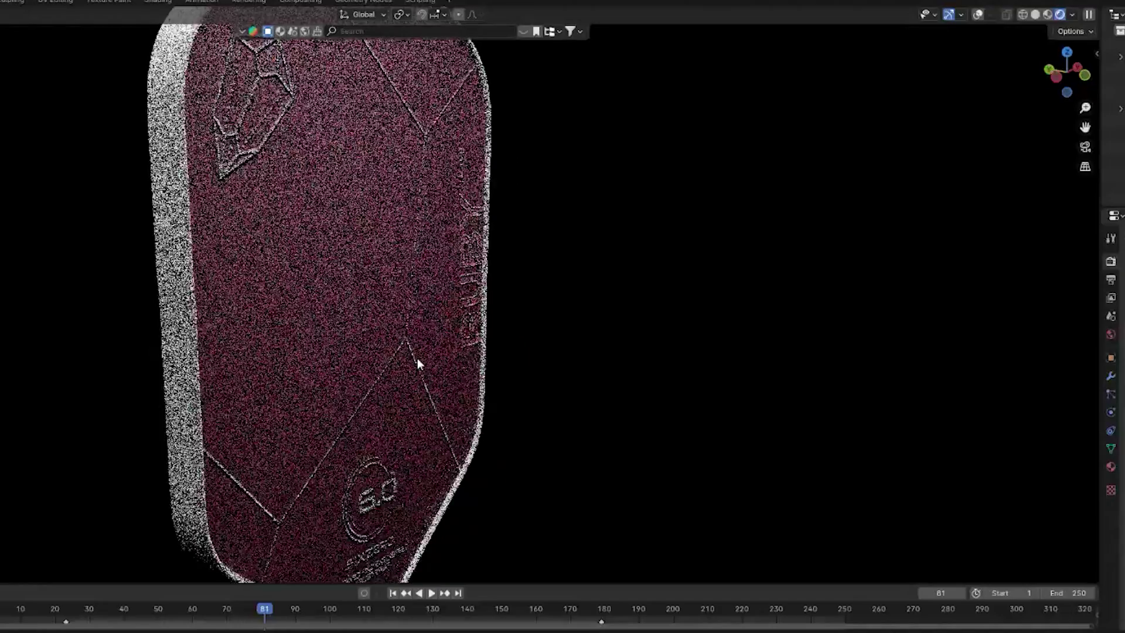
{"action": "middle_click_drag", "start_coordinate": [417, 357], "coordinate": [310, 215]}
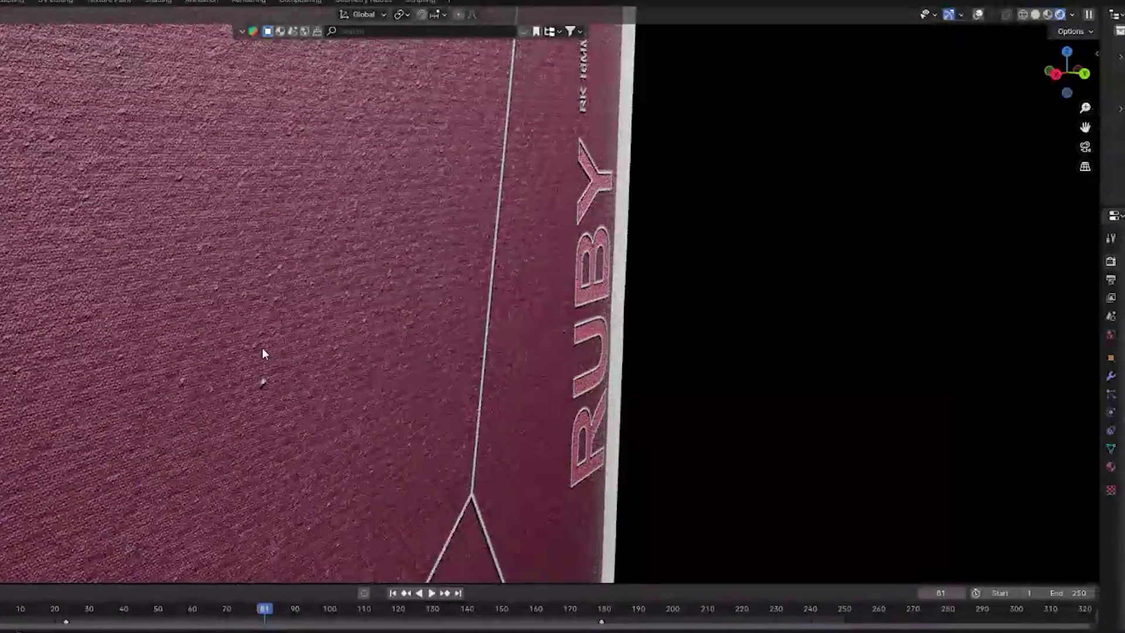
{"action": "middle_click_drag", "start_coordinate": [366, 303], "coordinate": [311, 107]}
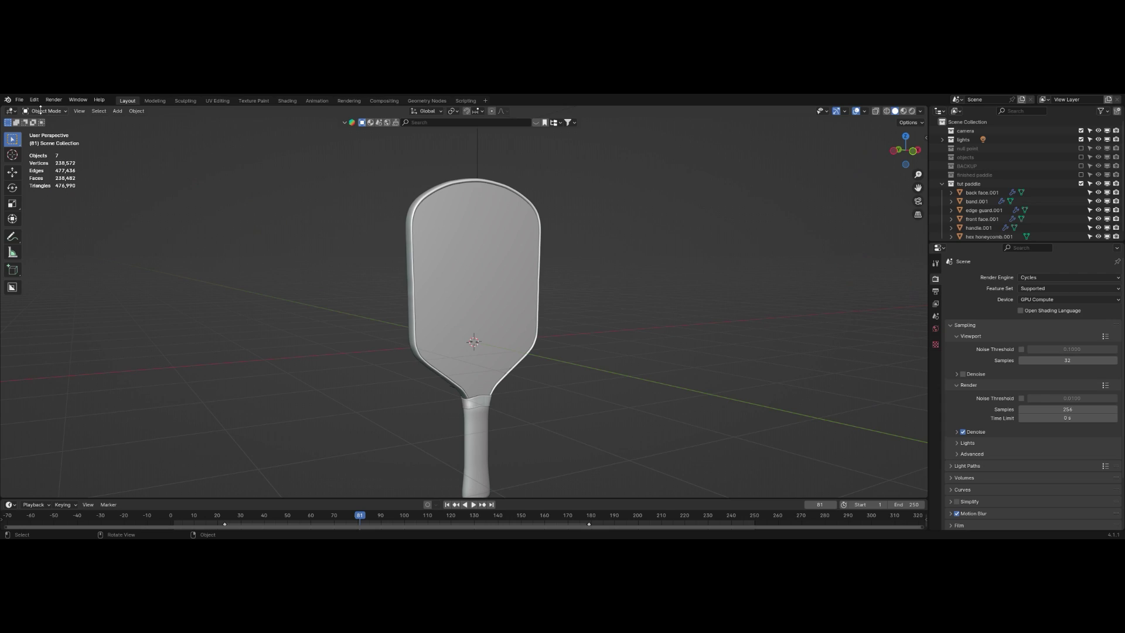
Find the Node Wrangler add-on in the preferences and make sure it is enabled
{"action": "left_click", "coordinate": [34, 100]}
{"action": "left_click", "coordinate": [56, 214]}
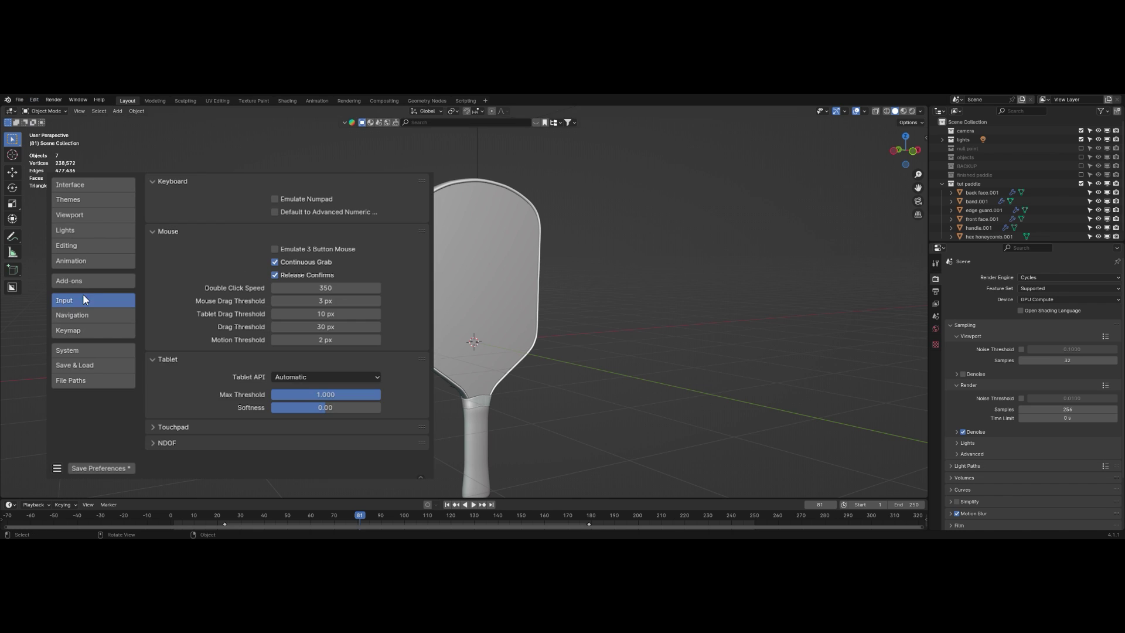
{"action": "left_click", "coordinate": [80, 279]}
{"action": "type", "text": "node wrangler"}
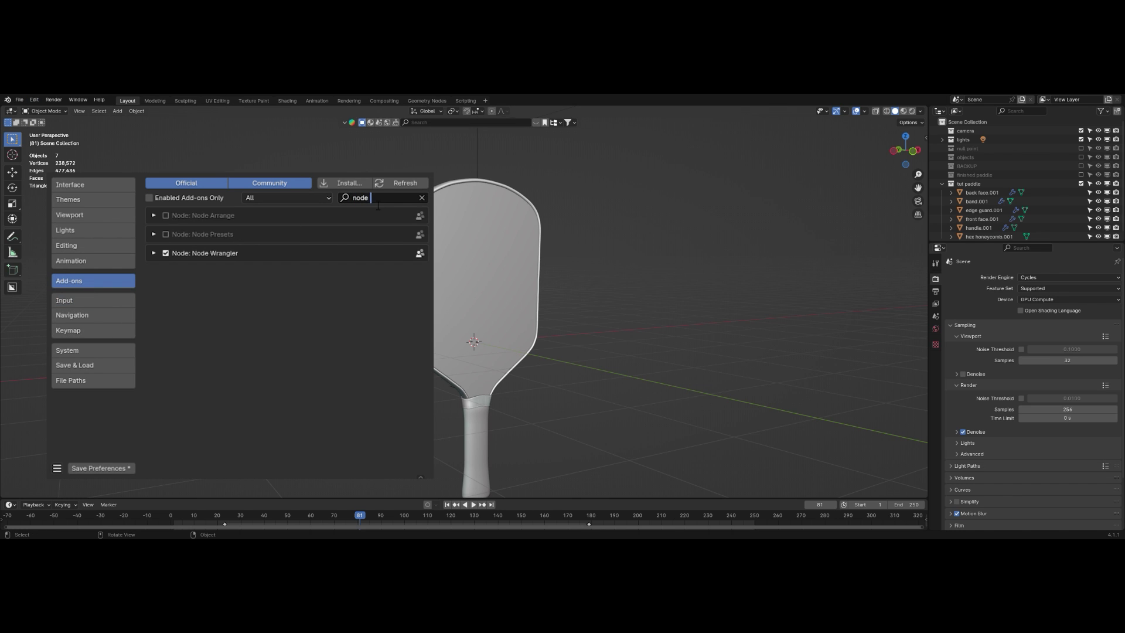
{"action": "left_click", "coordinate": [166, 215]}
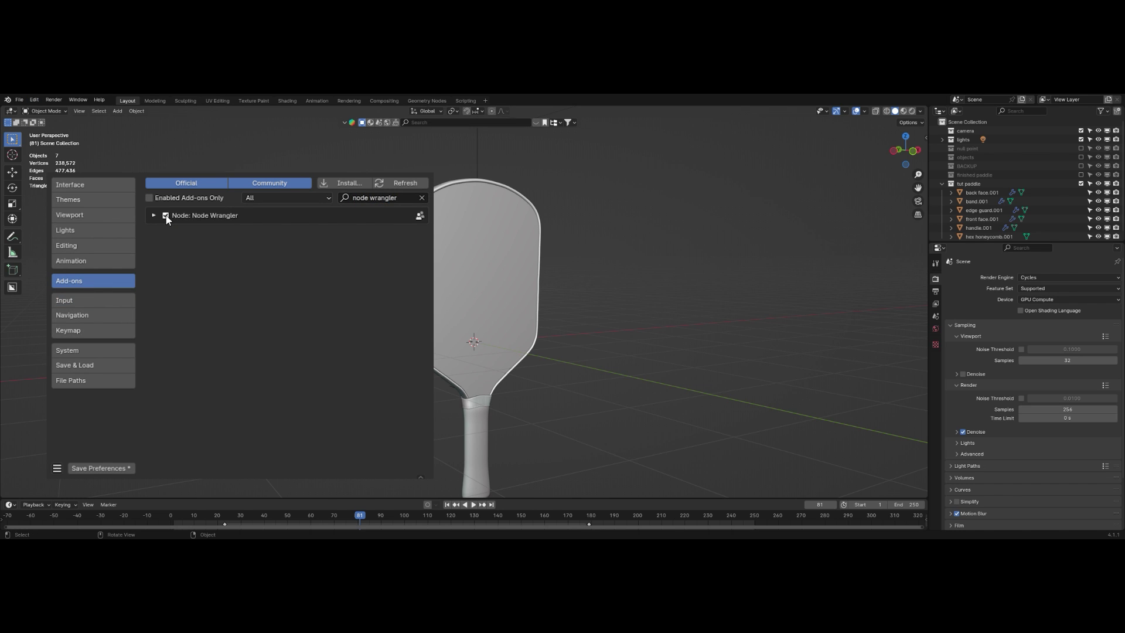
Search the add-ons for "image" and close the preferences
{"action": "left_click", "coordinate": [402, 198]}
{"action": "key", "text": "BackSpace"}
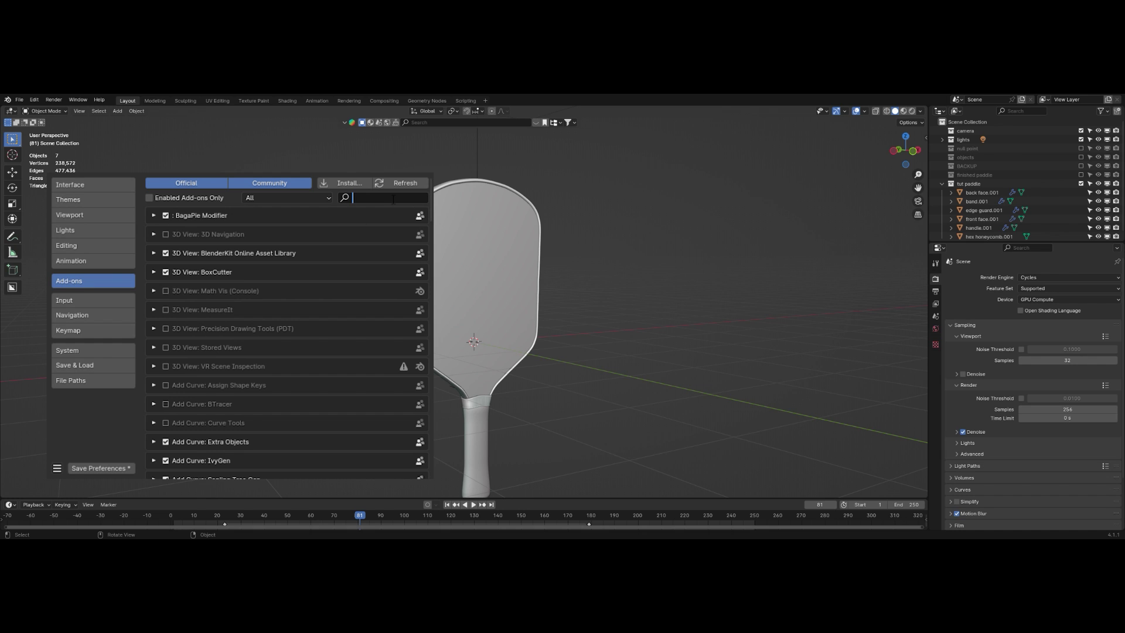
{"action": "type", "text": "image"}
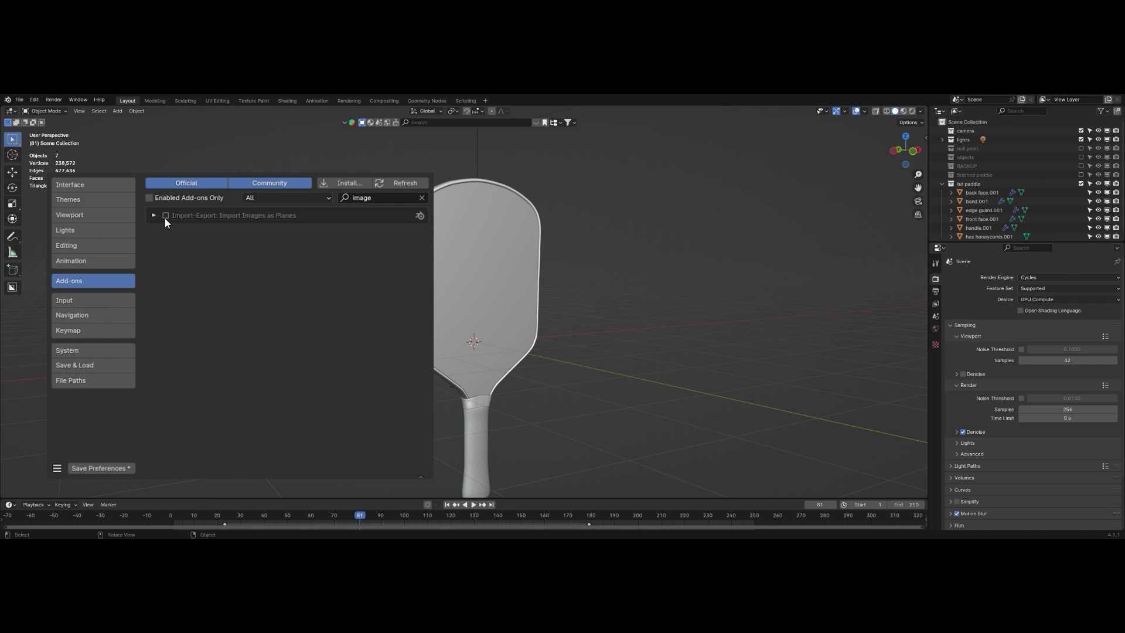
{"action": "left_click", "coordinate": [593, 259]}
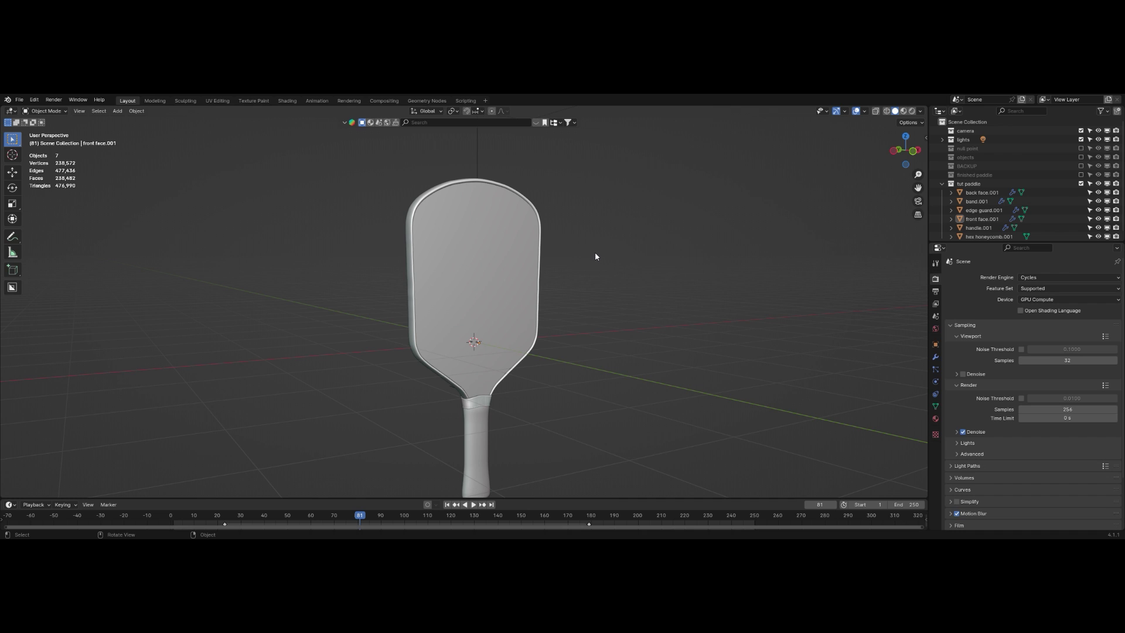
Create a new material for the paddle's front face in the Shading workspace
{"action": "left_click", "coordinate": [287, 101]}
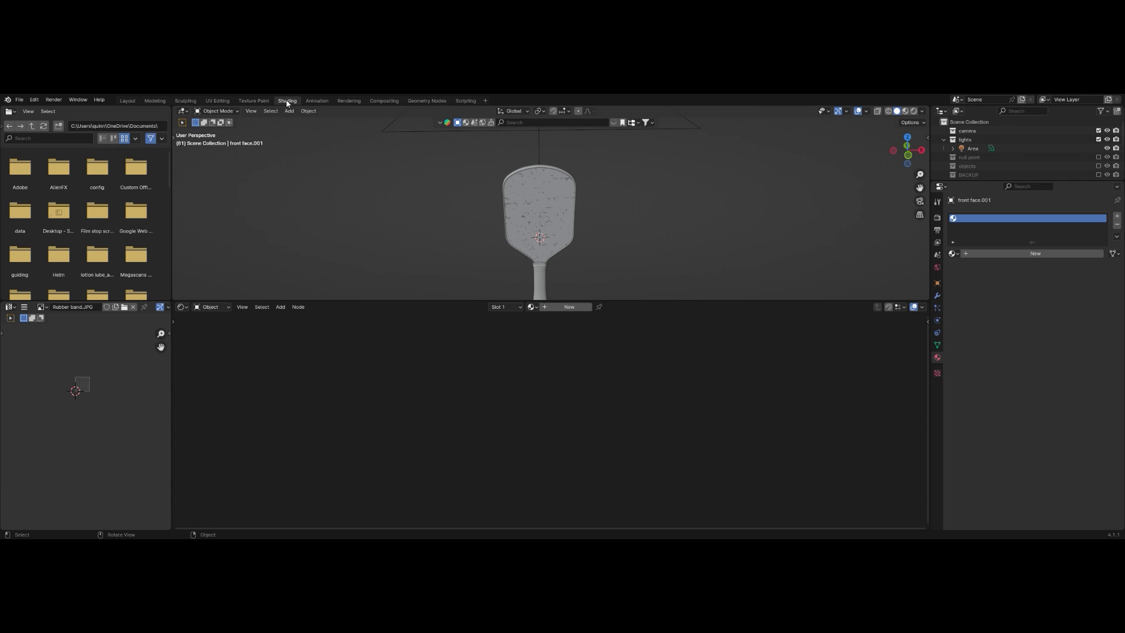
{"action": "left_click", "coordinate": [512, 203]}
{"action": "left_click", "coordinate": [566, 306]}
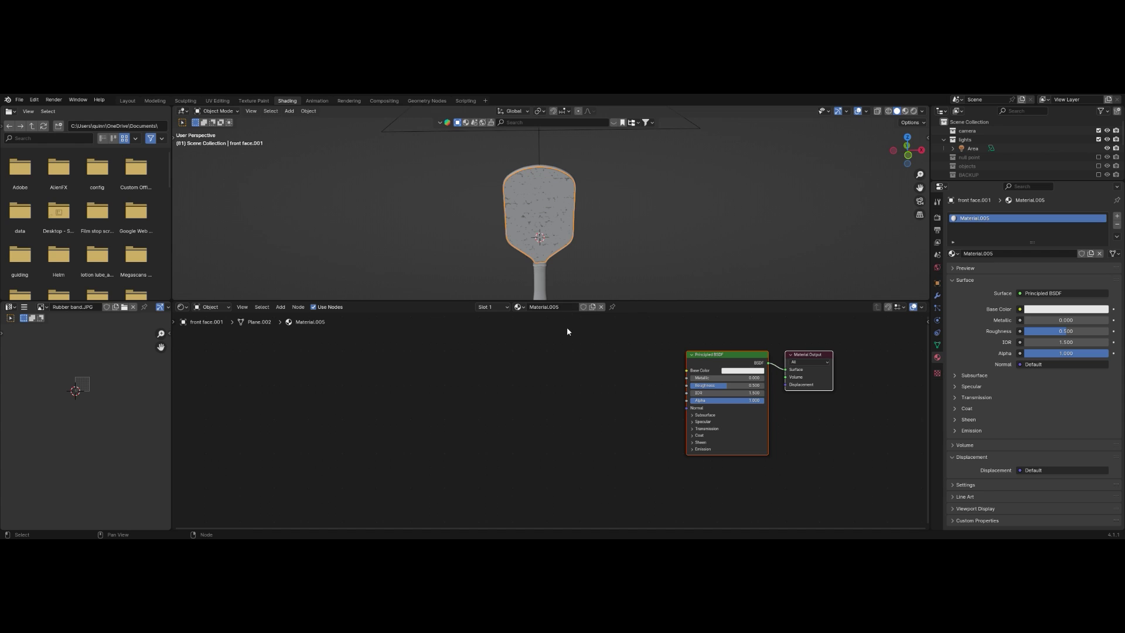
{"action": "left_click", "coordinate": [567, 337]}
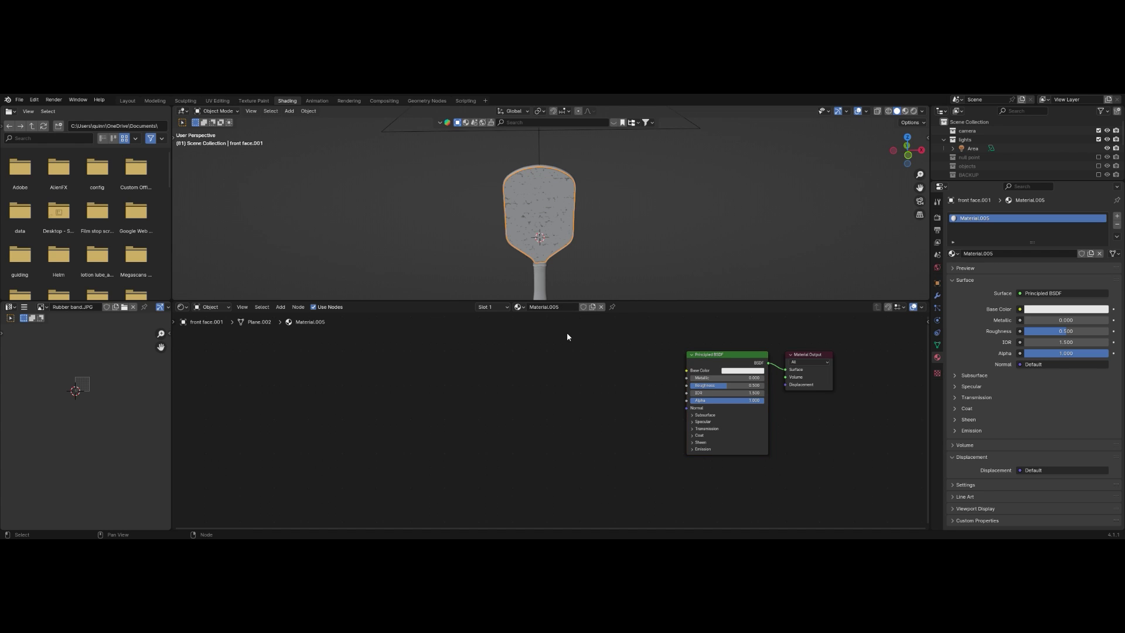
Add linked Texture Coordinate, Mapping and Image Texture nodes to the Principled BSDF with Node Wrangler
{"action": "left_click", "coordinate": [734, 363]}
{"action": "key", "text": "ctrl"}
{"action": "key", "text": "ctrl+t"}
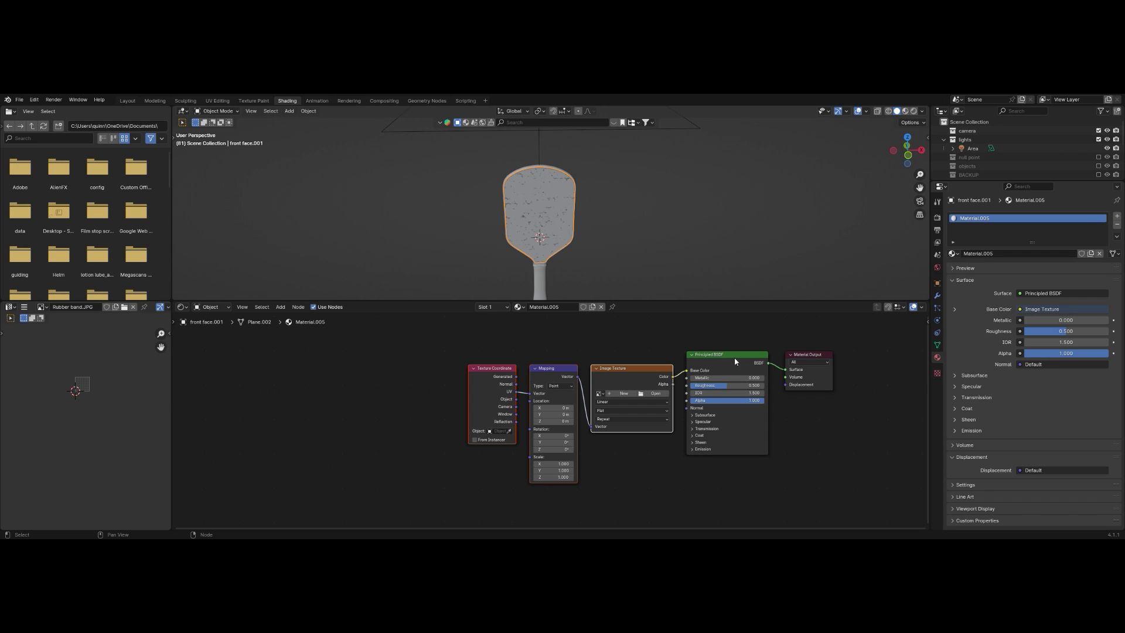
{"action": "left_click", "coordinate": [674, 339]}
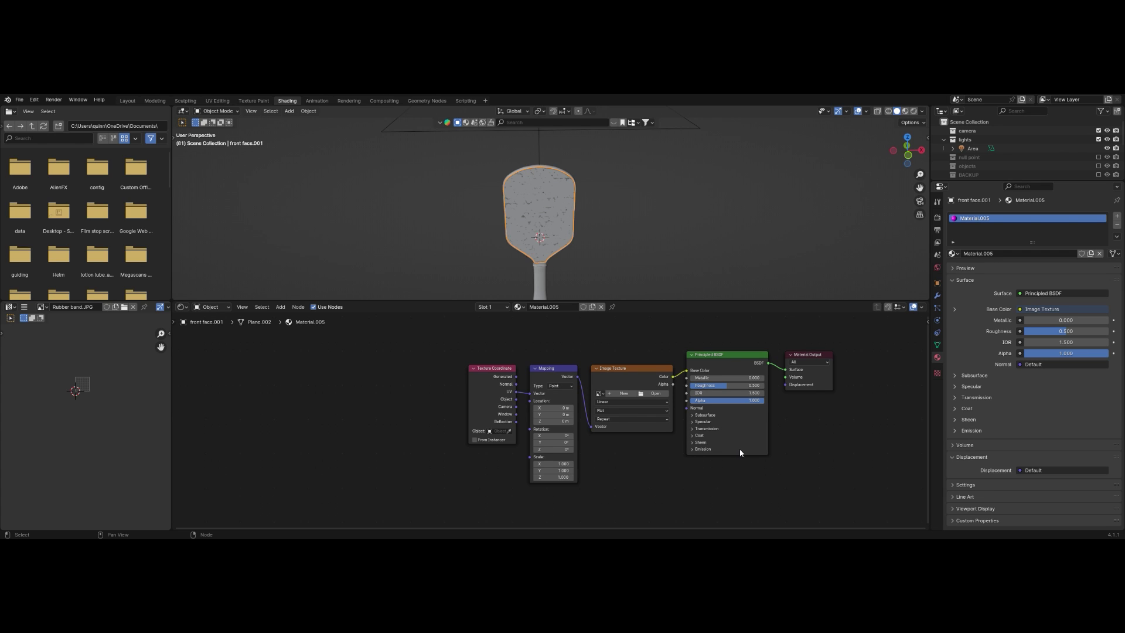
Load the Back Face.JPG image from the Pickleball paddle pictures folder into the Image Texture node
{"action": "left_click", "coordinate": [629, 377]}
{"action": "left_click", "coordinate": [645, 395]}
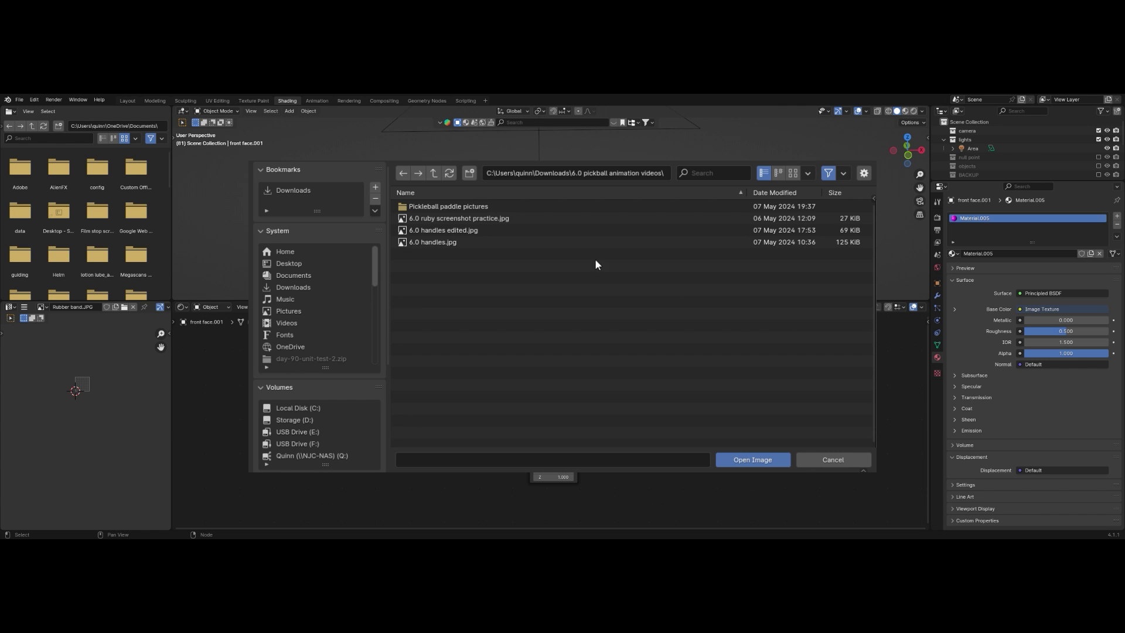
{"action": "double_click", "coordinate": [520, 207]}
{"action": "left_click", "coordinate": [429, 359]}
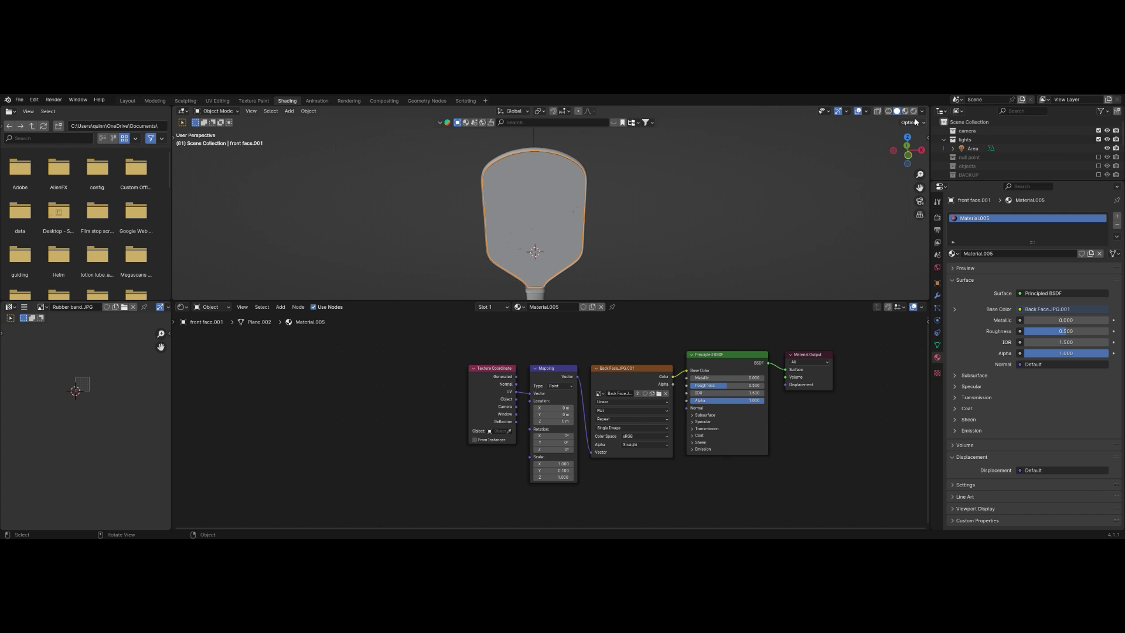
Switch the viewport to rendered shading and inspect the image texture on the paddle's front face
{"action": "left_click", "coordinate": [914, 111]}
{"action": "middle_click_drag", "start_coordinate": [654, 253], "coordinate": [672, 213]}
{"action": "scroll", "coordinate": [661, 228], "scroll_direction": "up", "scroll_amount": 5}
{"action": "key", "text": "Home"}
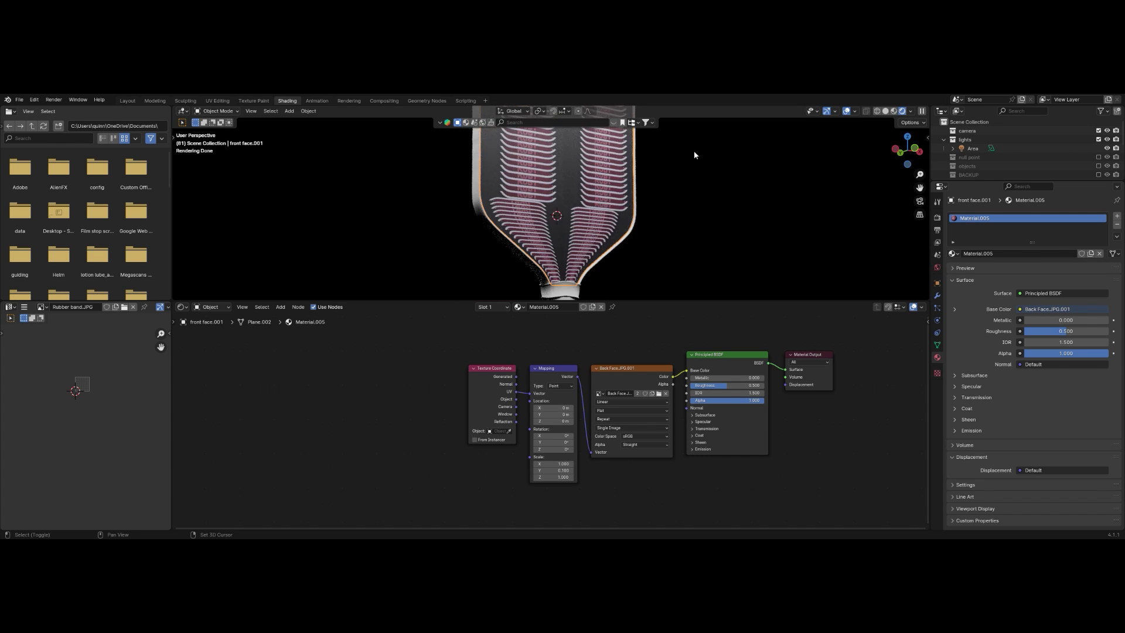
{"action": "key", "text": "Home"}
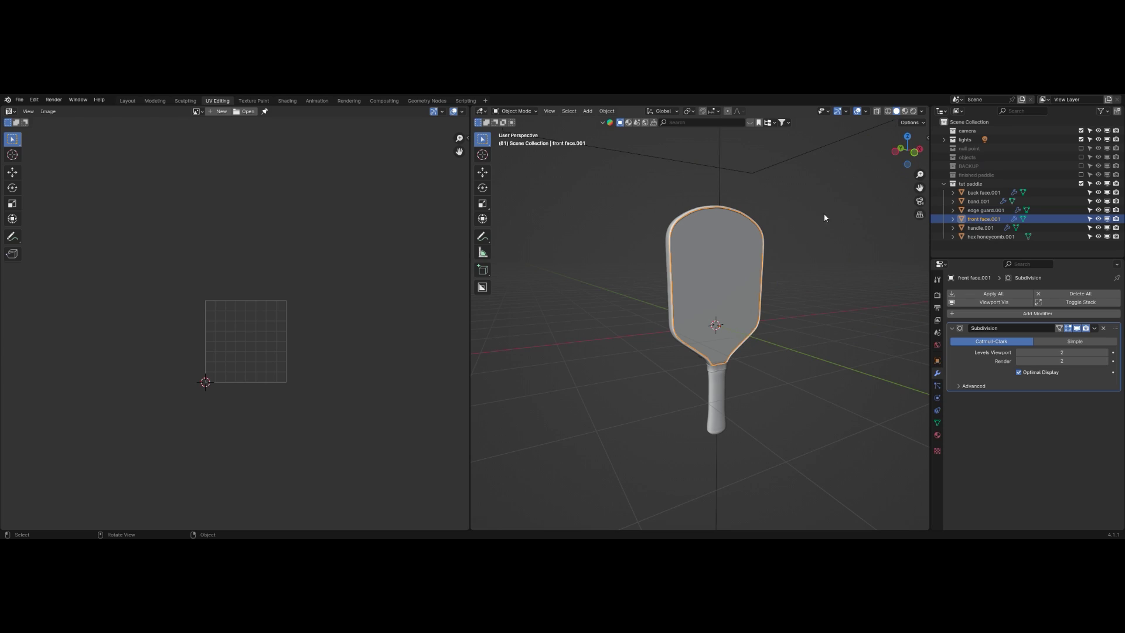
With material preview shading in the UV Editing workspace, unwrap the entire front face mesh using Cube Projection
{"action": "left_click", "coordinate": [905, 112]}
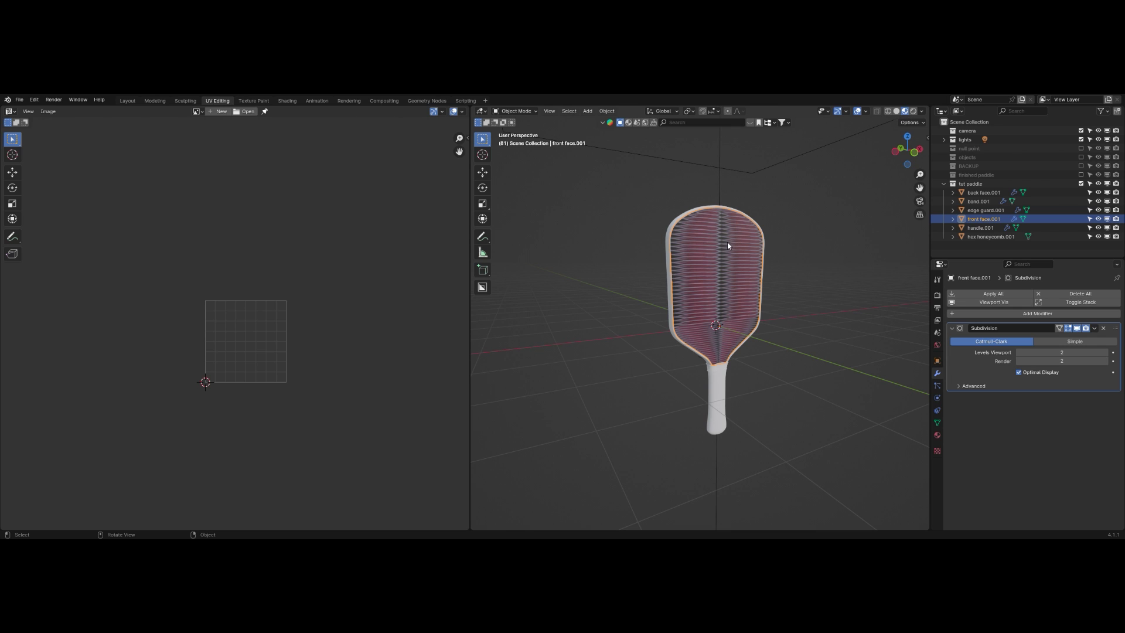
{"action": "key", "text": "Tab"}
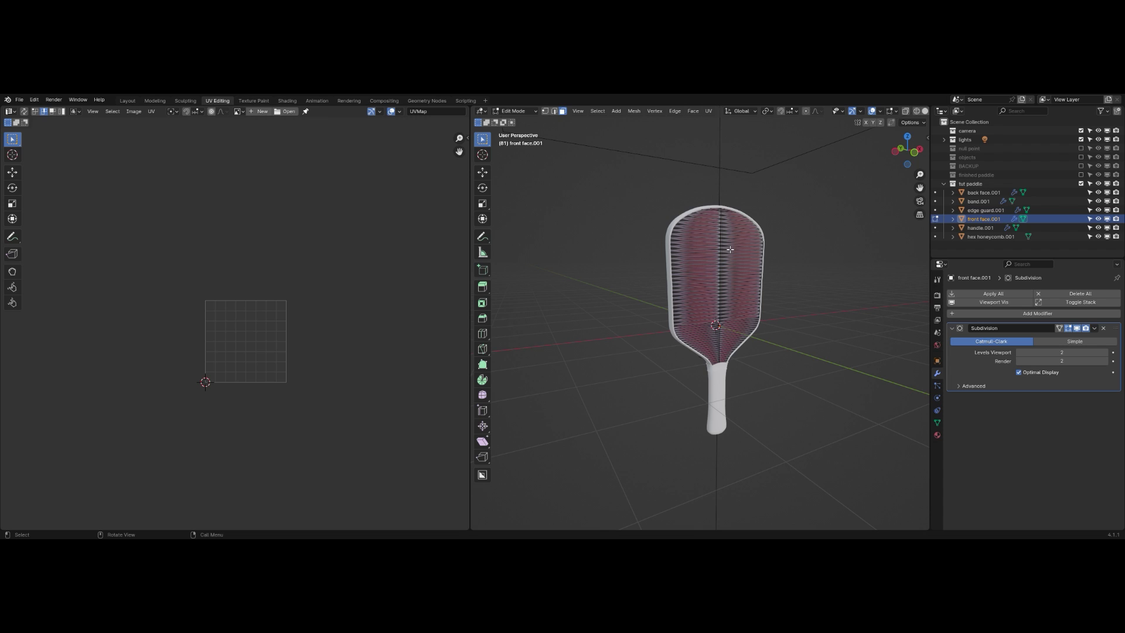
{"action": "key", "text": "a"}
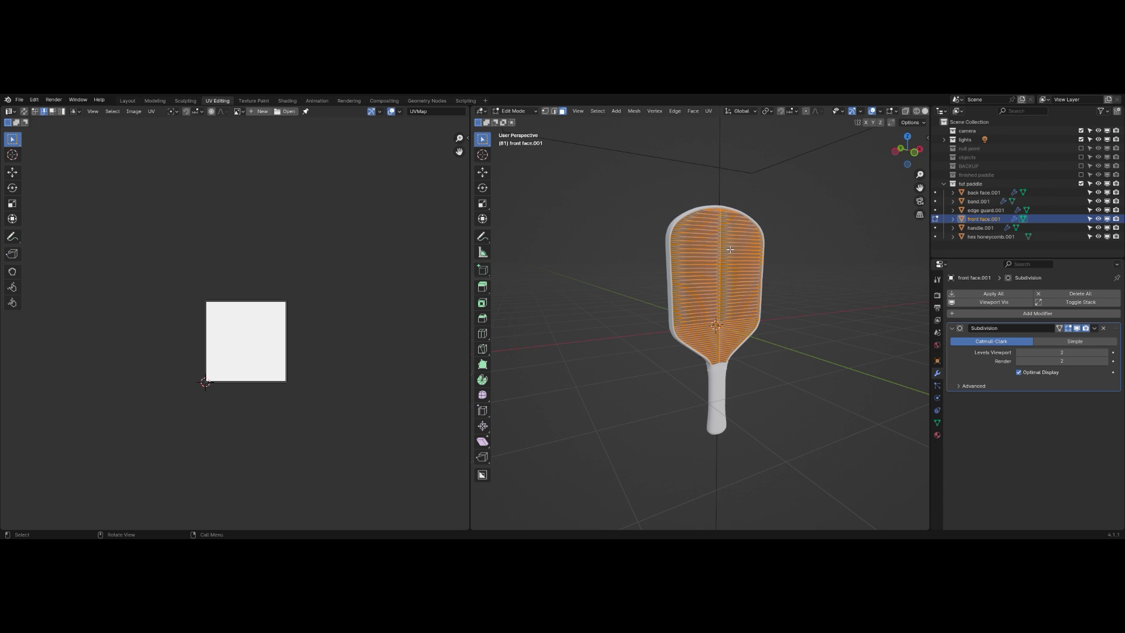
{"action": "key", "text": "u"}
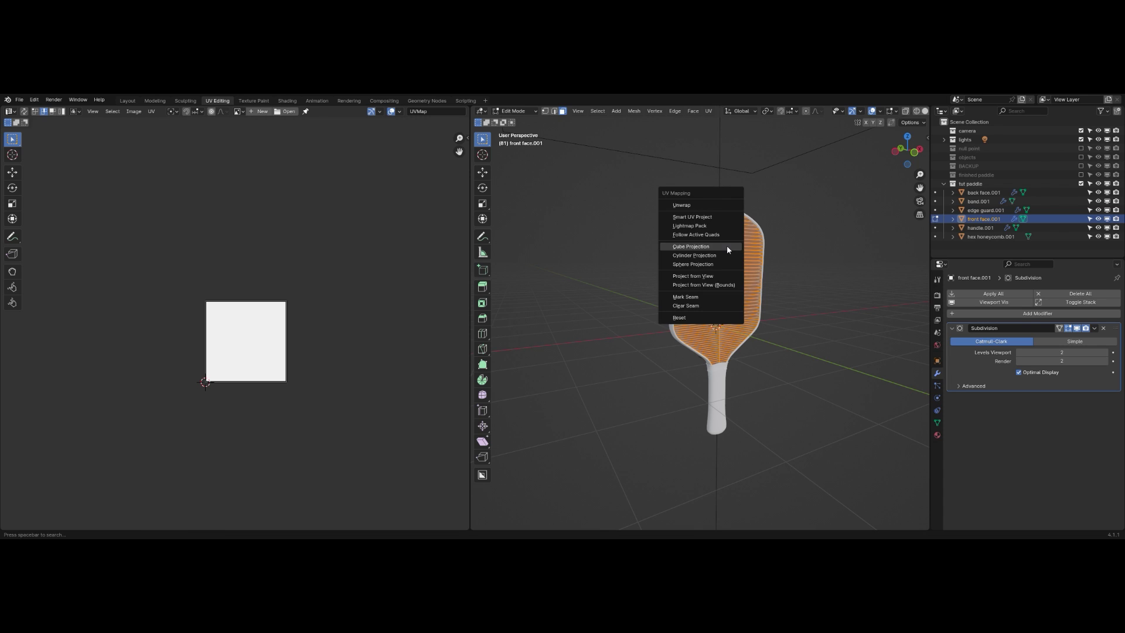
{"action": "left_click", "coordinate": [727, 247]}
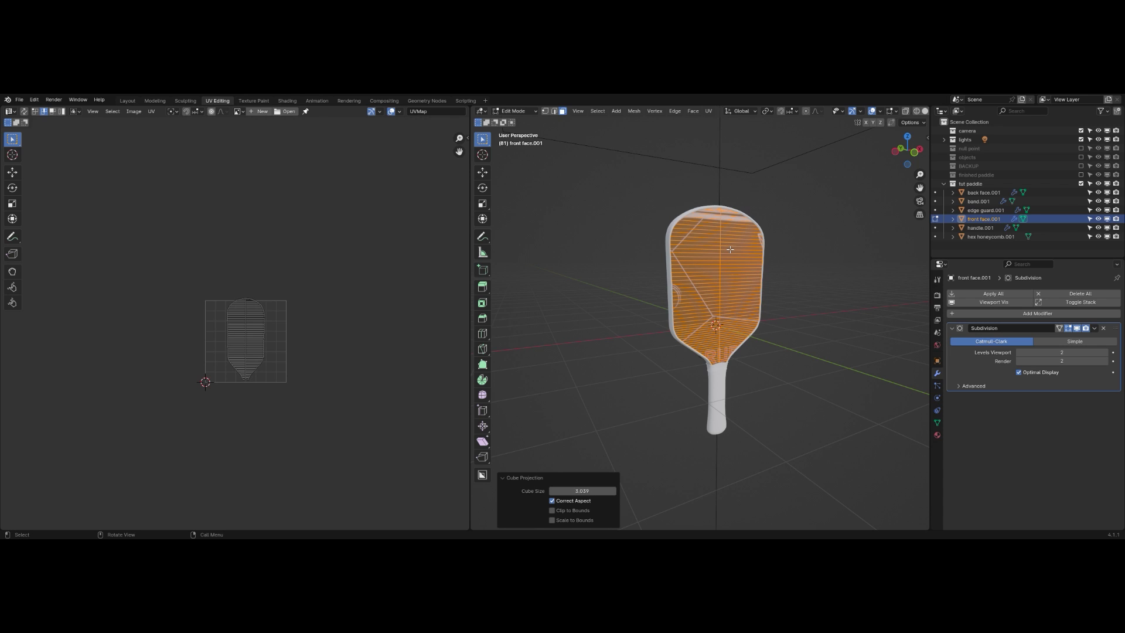
Show the Back Face.JPG.001 image behind the front face's UVs in the UV editor
{"action": "scroll", "coordinate": [357, 287], "scroll_direction": "up", "scroll_amount": 3}
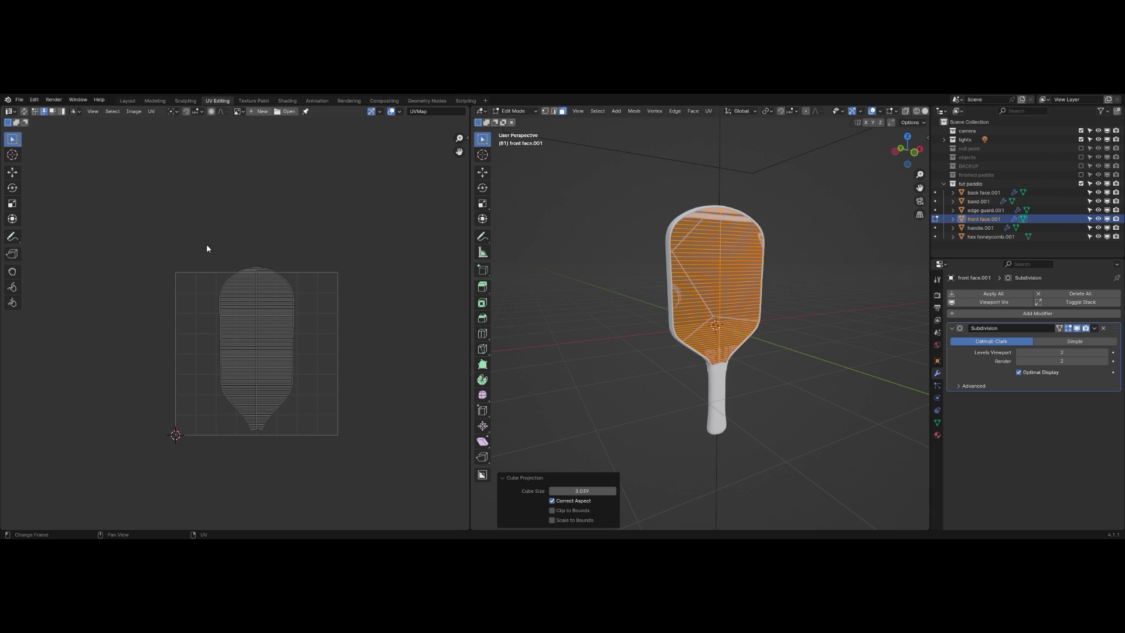
{"action": "left_click", "coordinate": [239, 111]}
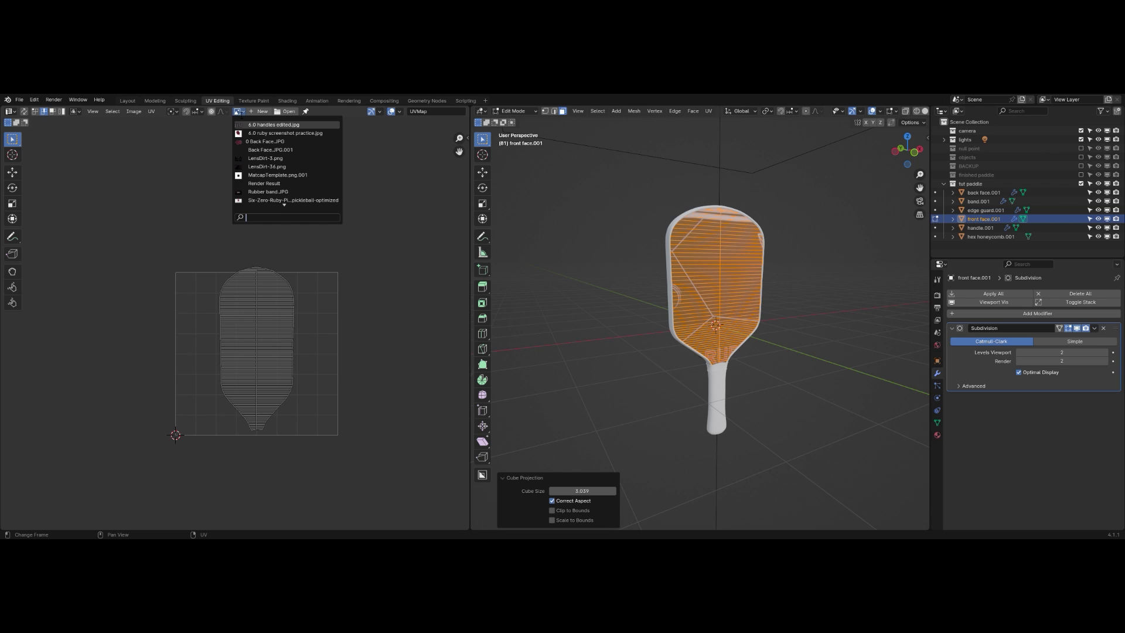
{"action": "left_click", "coordinate": [269, 151]}
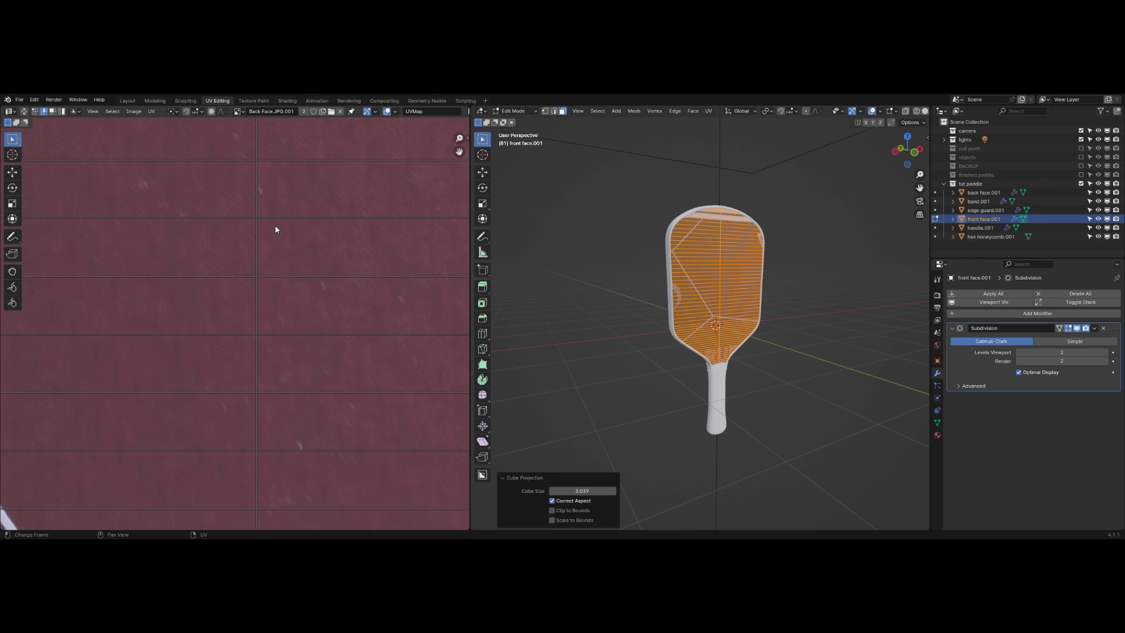
{"action": "scroll", "coordinate": [275, 275], "scroll_direction": "down", "scroll_amount": 10}
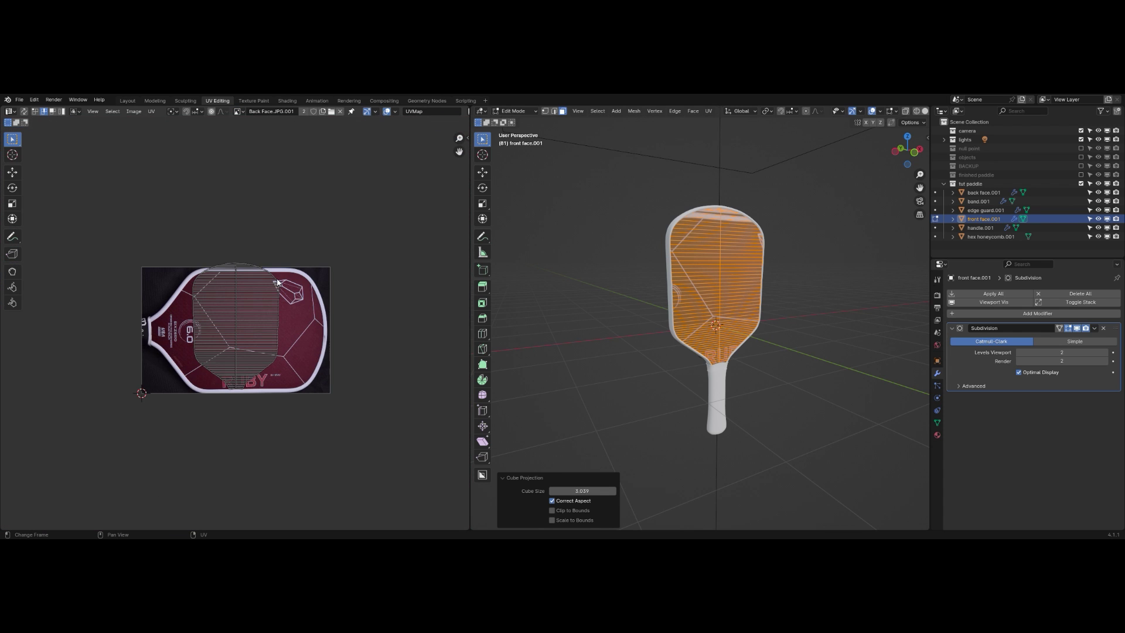
Rotate all the front face's UVs by 90° and scale them to fit the paddle in the image
{"action": "key", "text": "a"}
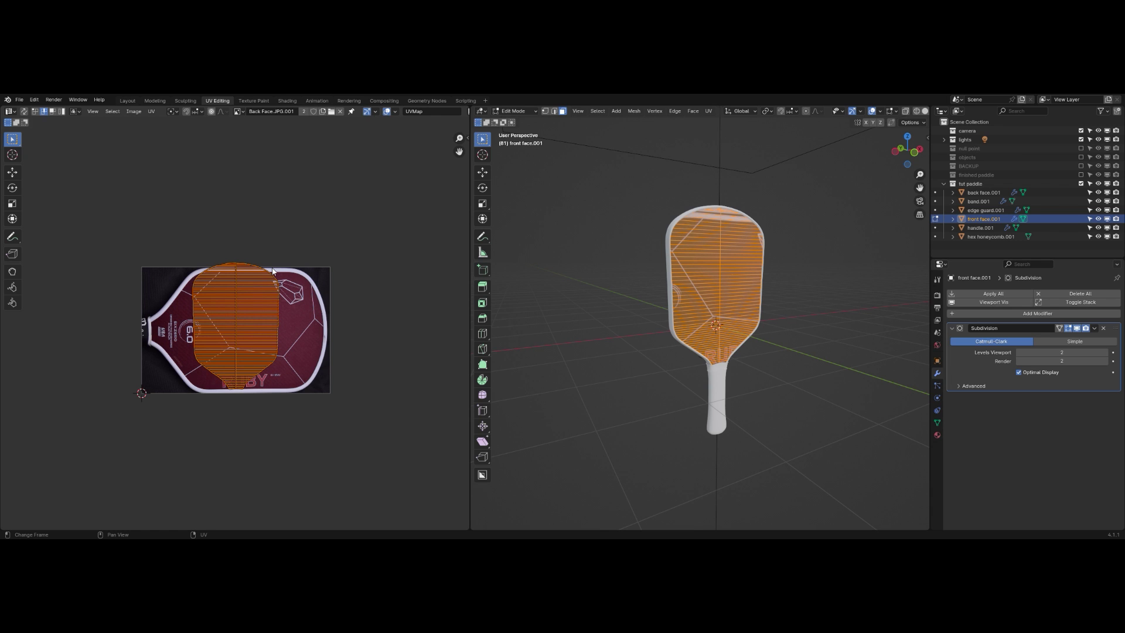
{"action": "key", "text": "r"}
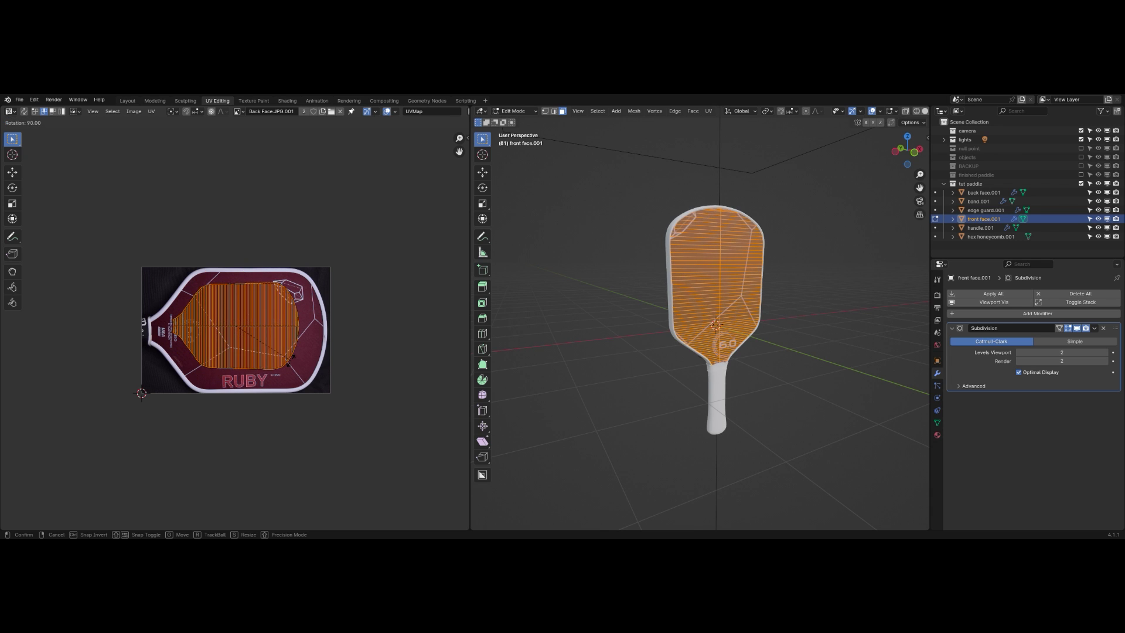
{"action": "left_click", "coordinate": [352, 311]}
{"action": "key", "text": "s"}
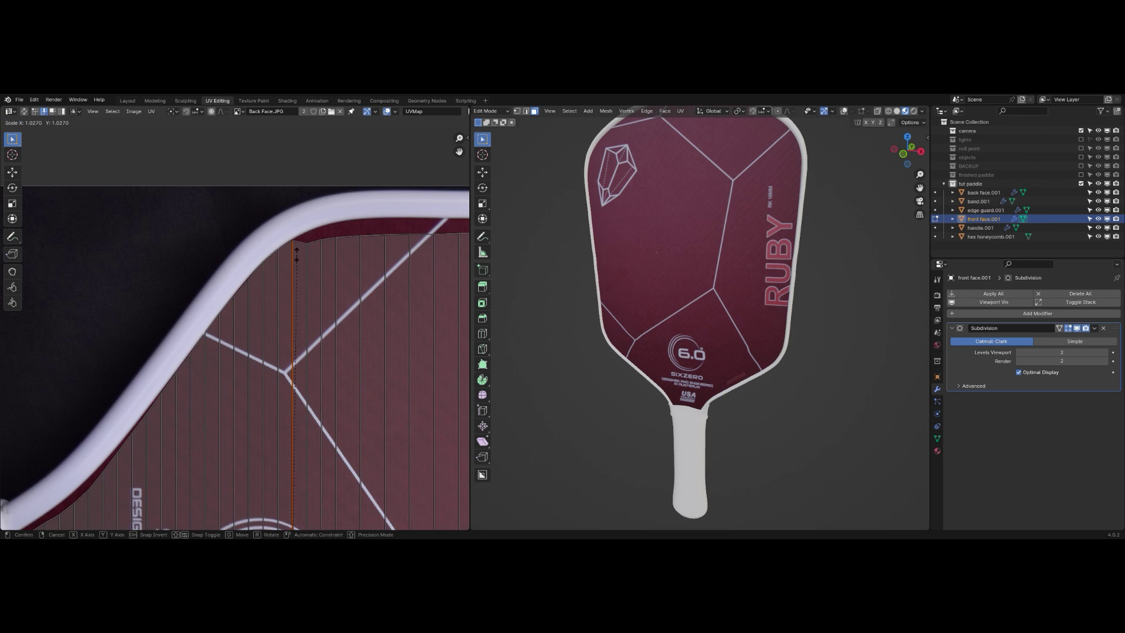
{"action": "scroll", "coordinate": [296, 253], "scroll_direction": "down", "scroll_amount": 4}
{"action": "scroll", "coordinate": [401, 271], "scroll_direction": "down", "scroll_amount": 4}
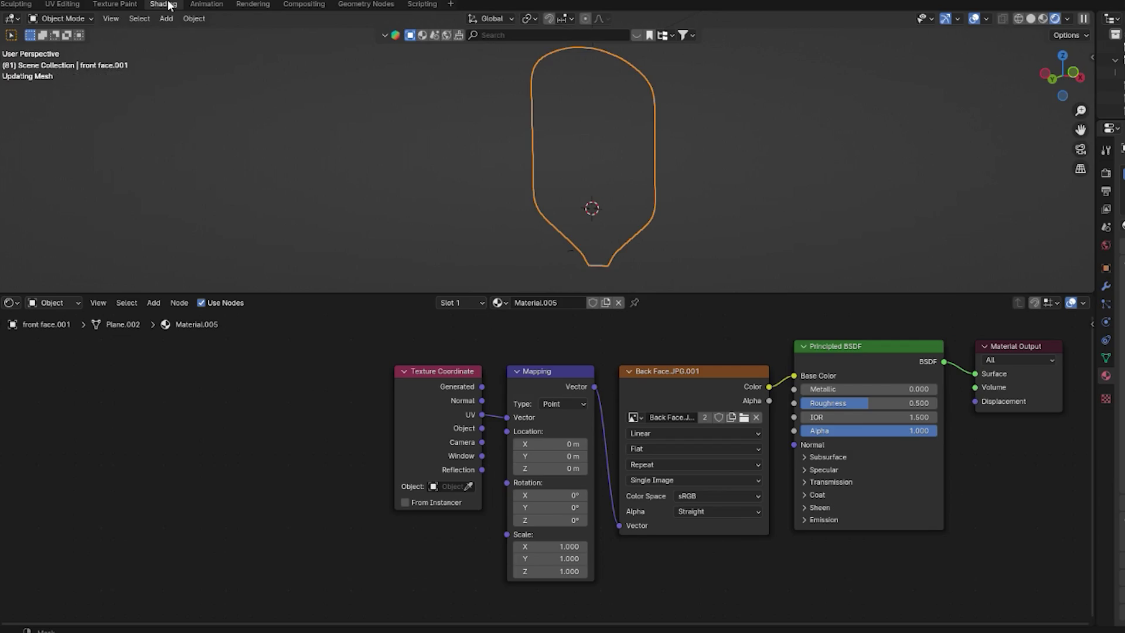
Move the Principled BSDF and Material Output nodes away from the image texture node in the Shading workspace to make room between them
{"action": "scroll", "coordinate": [354, 400], "scroll_direction": "down", "scroll_amount": 2}
{"action": "middle_click_drag", "start_coordinate": [354, 400], "coordinate": [103, 386]}
{"action": "left_click_drag", "start_coordinate": [557, 359], "coordinate": [770, 366]}
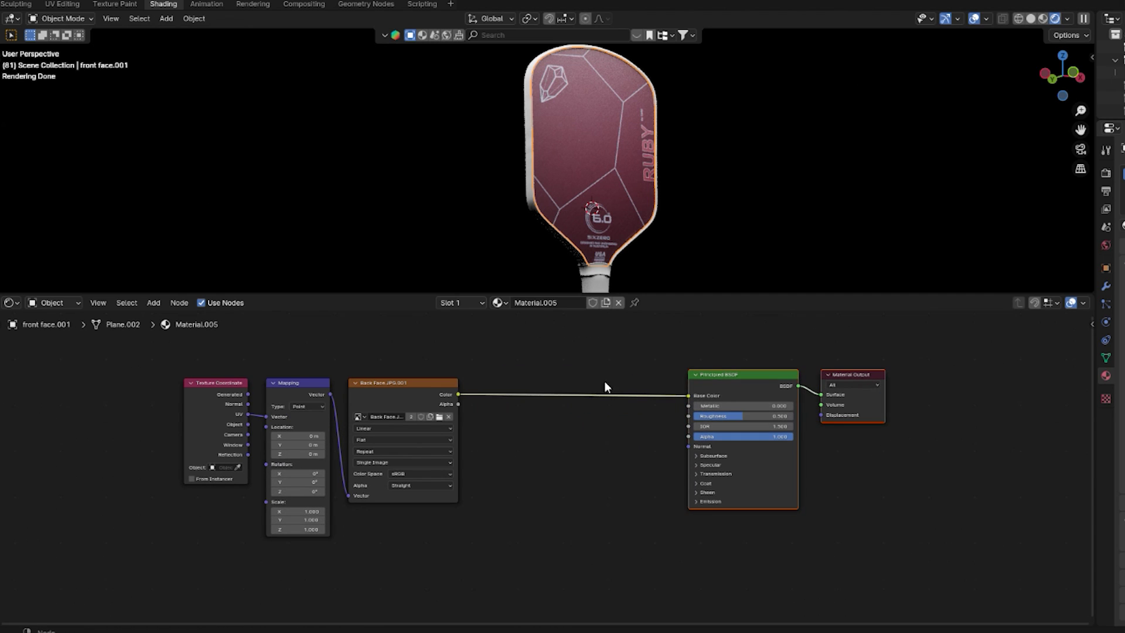
Add a Bump node, linking the image texture's Color to its Height and its Normal output to the Principled BSDF's Normal
{"action": "key", "text": "shift+a"}
{"action": "left_click", "coordinate": [578, 367]}
{"action": "type", "text": "bump"}
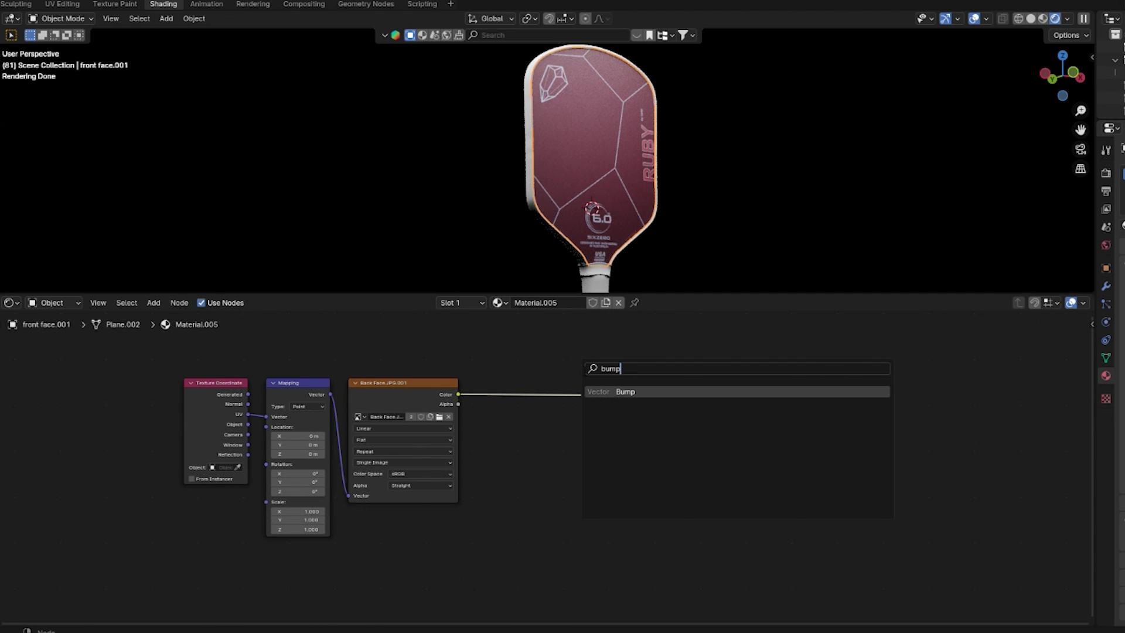
{"action": "key", "text": "Return"}
{"action": "left_click", "coordinate": [560, 430]}
{"action": "left_click_drag", "start_coordinate": [458, 394], "coordinate": [553, 485]}
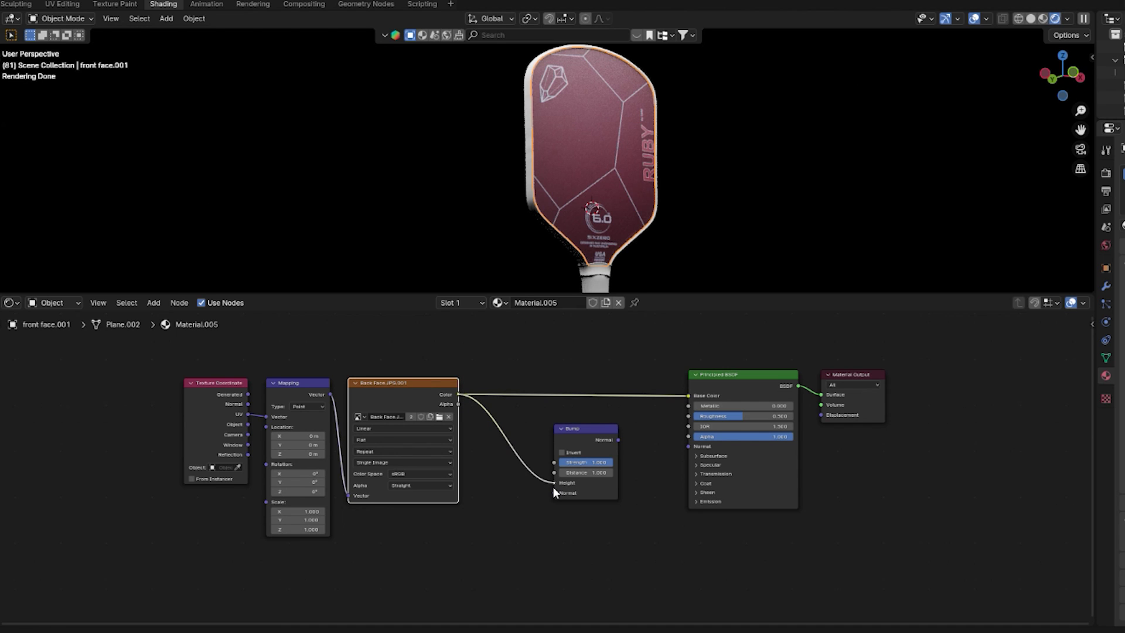
{"action": "left_click_drag", "start_coordinate": [617, 439], "coordinate": [685, 450]}
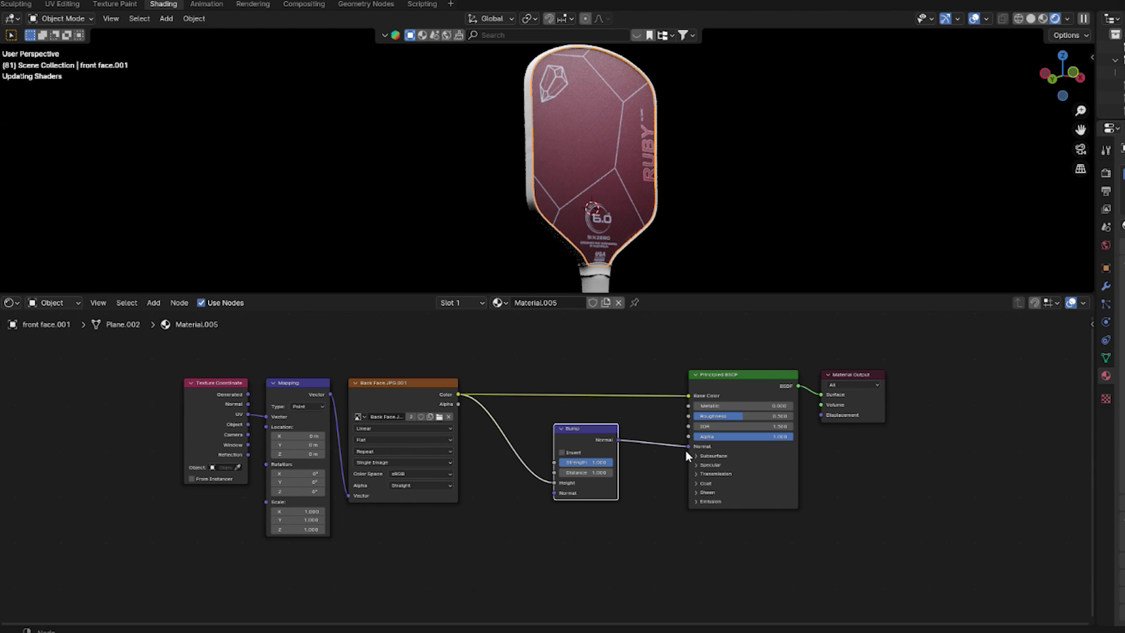
Set the Bump node's strength to 0.1 to soften the front face's surface relief
{"action": "scroll", "coordinate": [621, 229], "scroll_direction": "up", "scroll_amount": 4}
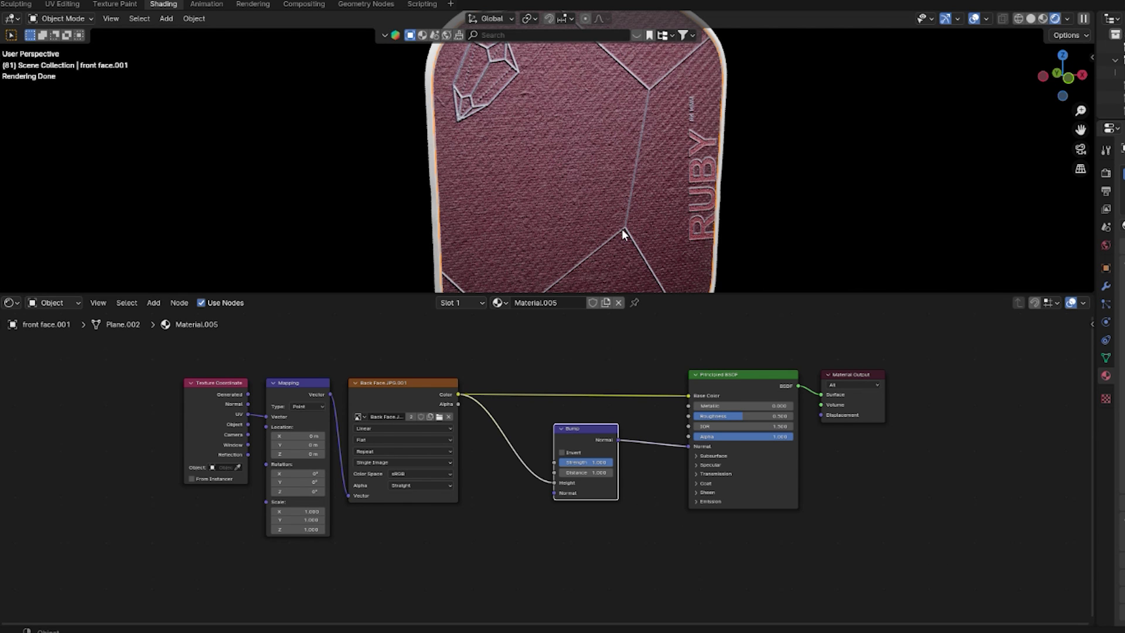
{"action": "left_click", "coordinate": [580, 462]}
{"action": "type", "text": ".1"}
{"action": "key", "text": "Return"}
{"action": "scroll", "coordinate": [642, 210], "scroll_direction": "down", "scroll_amount": 2}
Add a Displacement node, feeding the image's Color into its Height and linking its output to the Material Output's Displacement
{"action": "key", "text": "shift+a"}
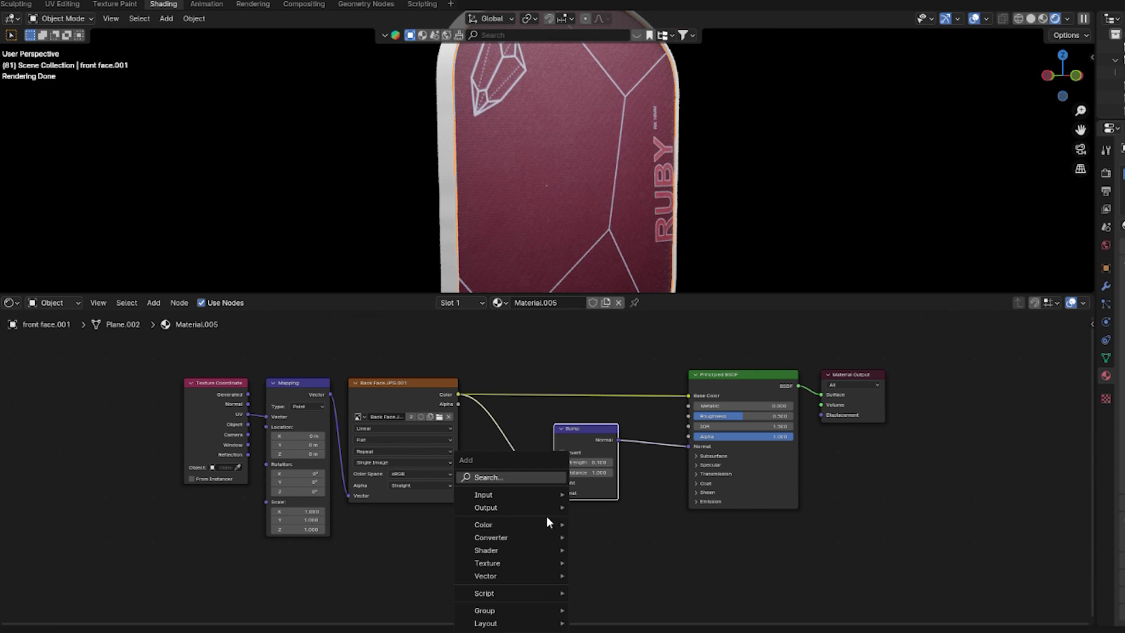
{"action": "type", "text": "disp"}
{"action": "key", "text": "Return"}
{"action": "left_click", "coordinate": [556, 508]}
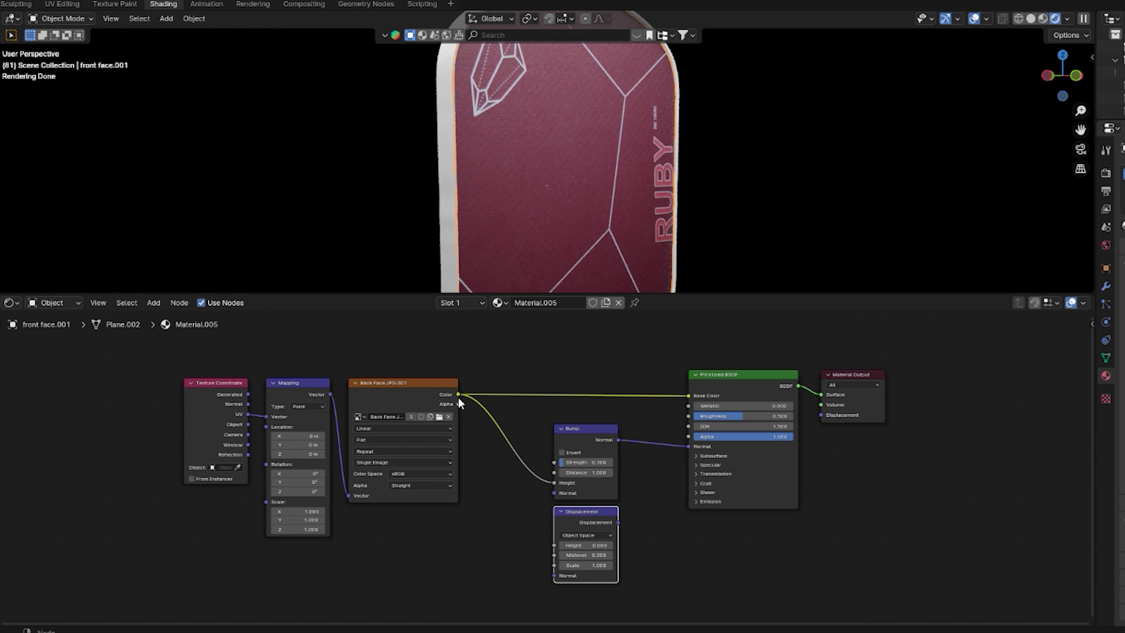
{"action": "left_click", "coordinate": [455, 392]}
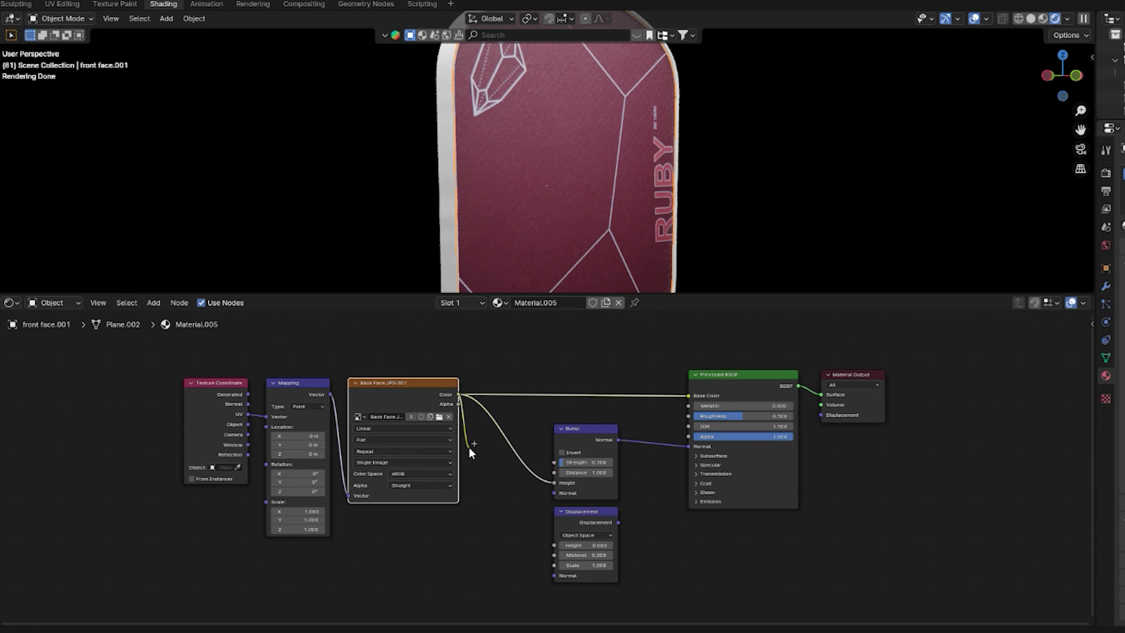
{"action": "left_click_drag", "start_coordinate": [468, 447], "coordinate": [815, 422]}
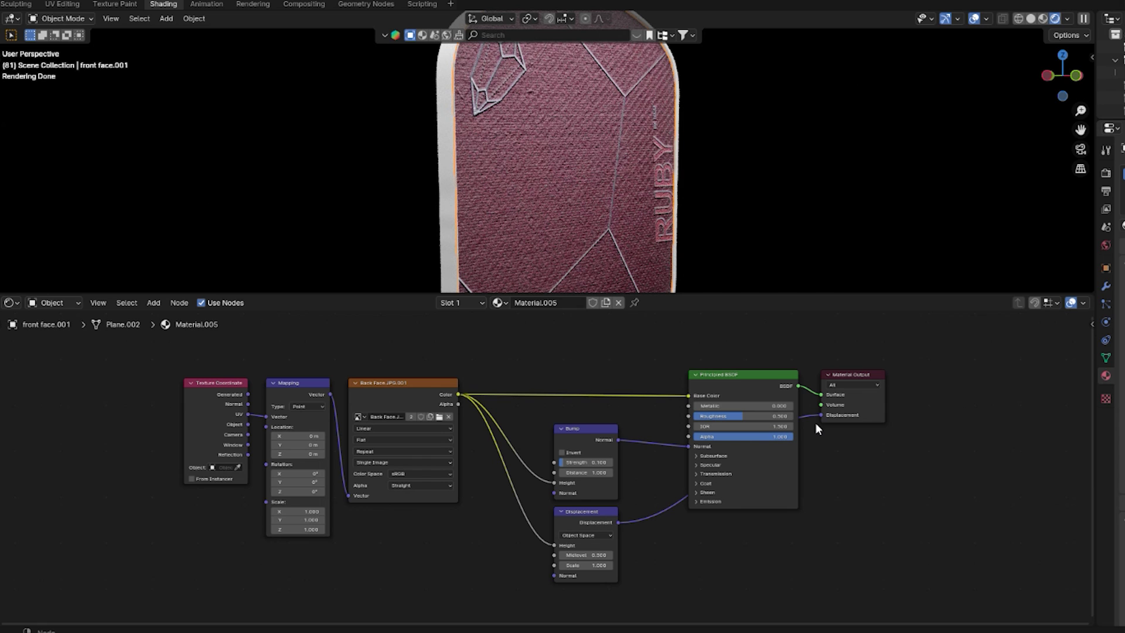
Set the Displacement node's scale to 0.1 and check the front face's relief up close
{"action": "left_click", "coordinate": [579, 565]}
{"action": "key", "text": "BackSpace"}
{"action": "type", "text": ".1"}
{"action": "key", "text": "Return"}
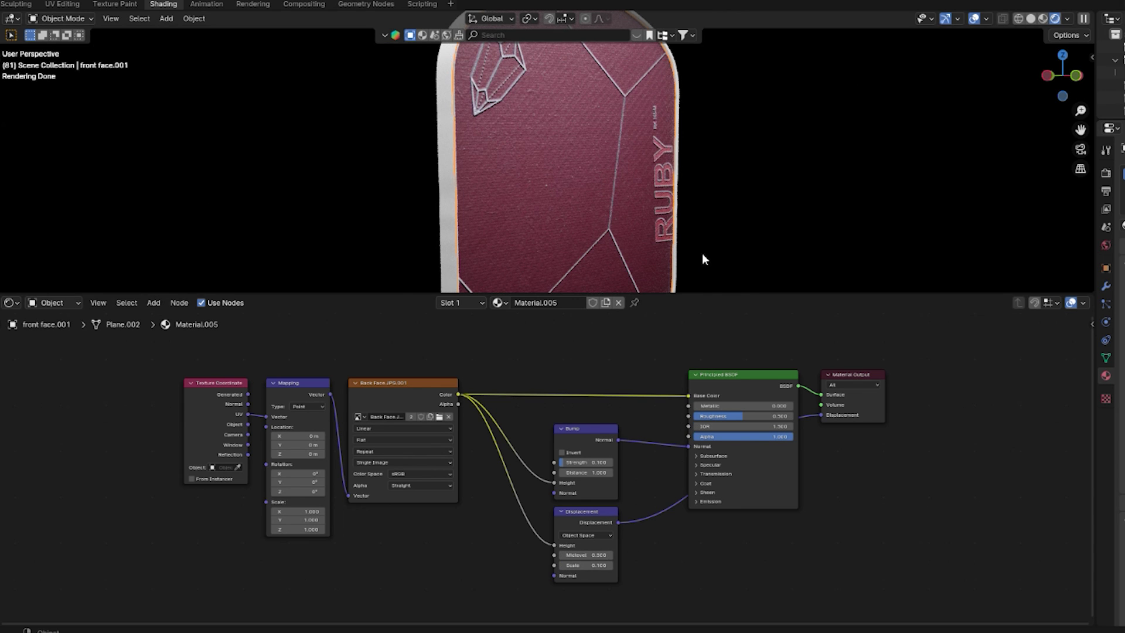
{"action": "scroll", "coordinate": [701, 253], "scroll_direction": "up", "scroll_amount": 3}
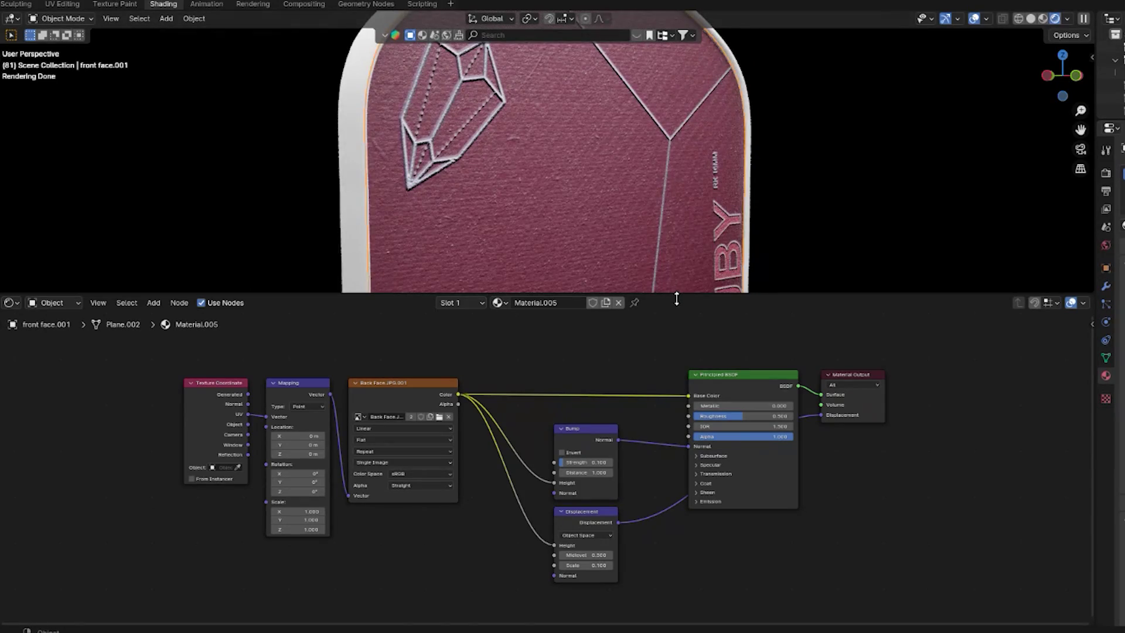
{"action": "middle_click_drag", "start_coordinate": [666, 199], "coordinate": [594, 180]}
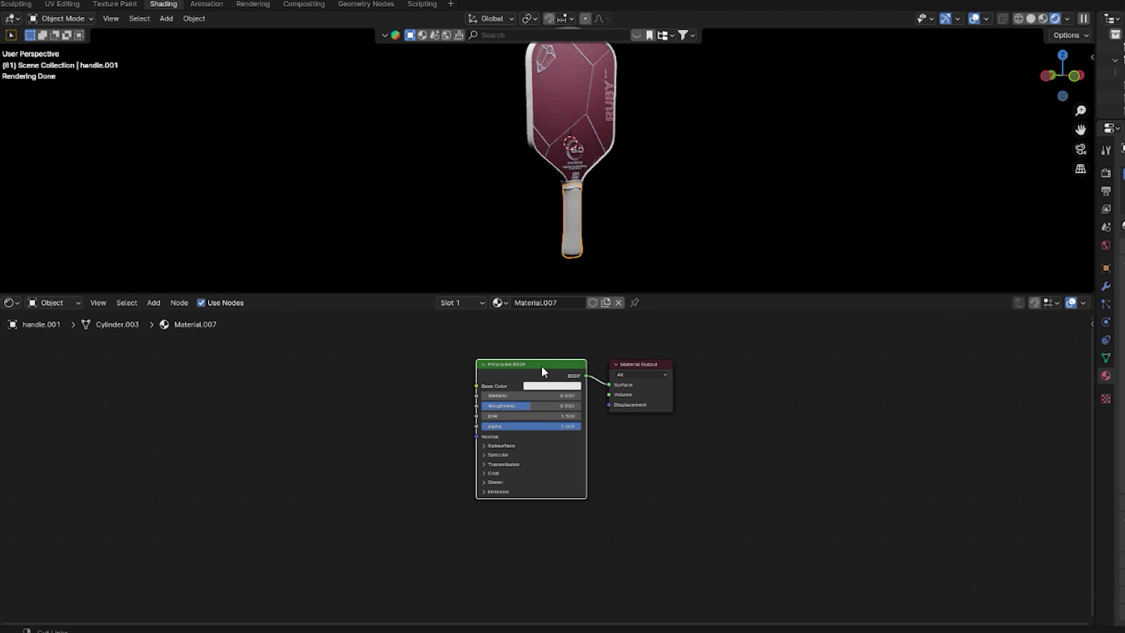
Add an image texture with mapping nodes to the handle's material and load the 6.0 handles.jpg image into it
{"action": "key", "text": "ctrl+t"}
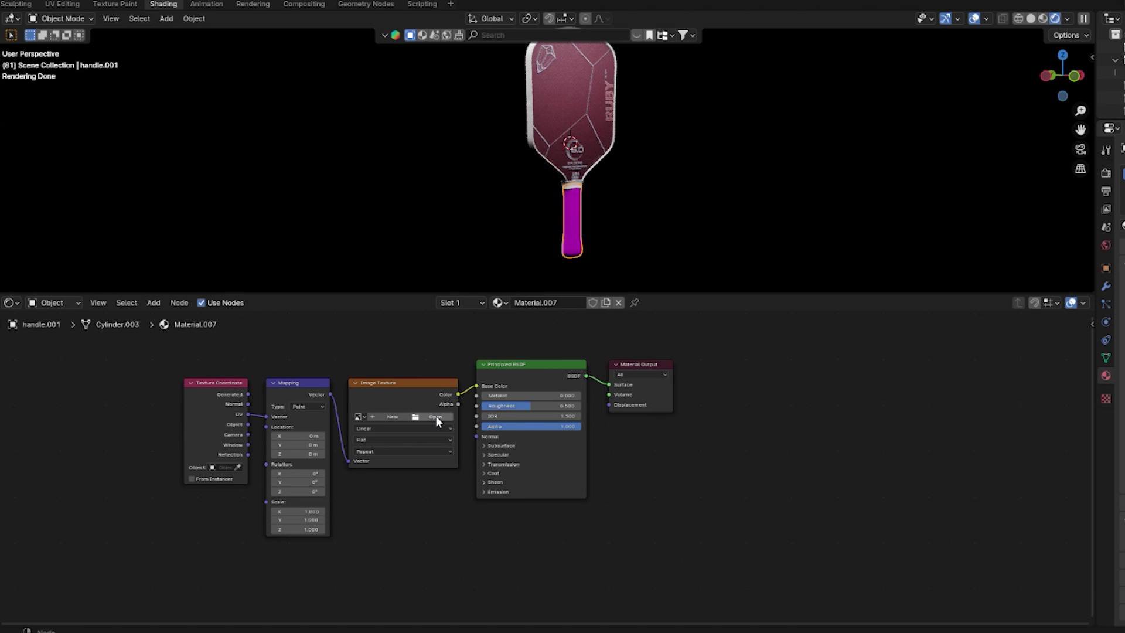
{"action": "left_click", "coordinate": [436, 416]}
{"action": "left_click", "coordinate": [775, 471]}
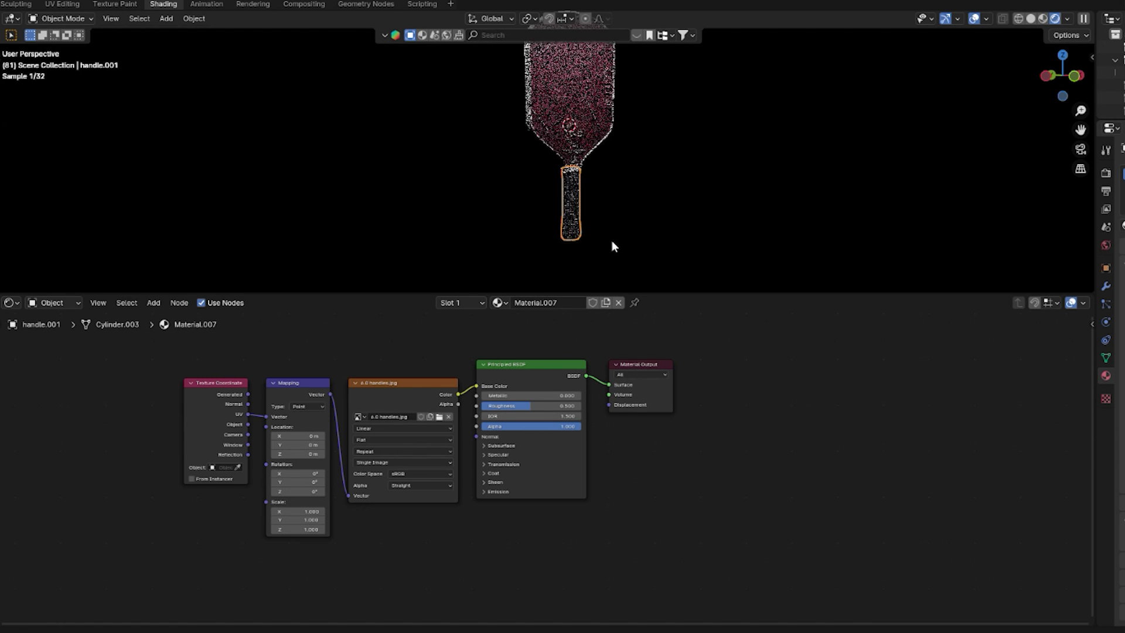
{"action": "scroll", "coordinate": [611, 223], "scroll_direction": "up", "scroll_amount": 4}
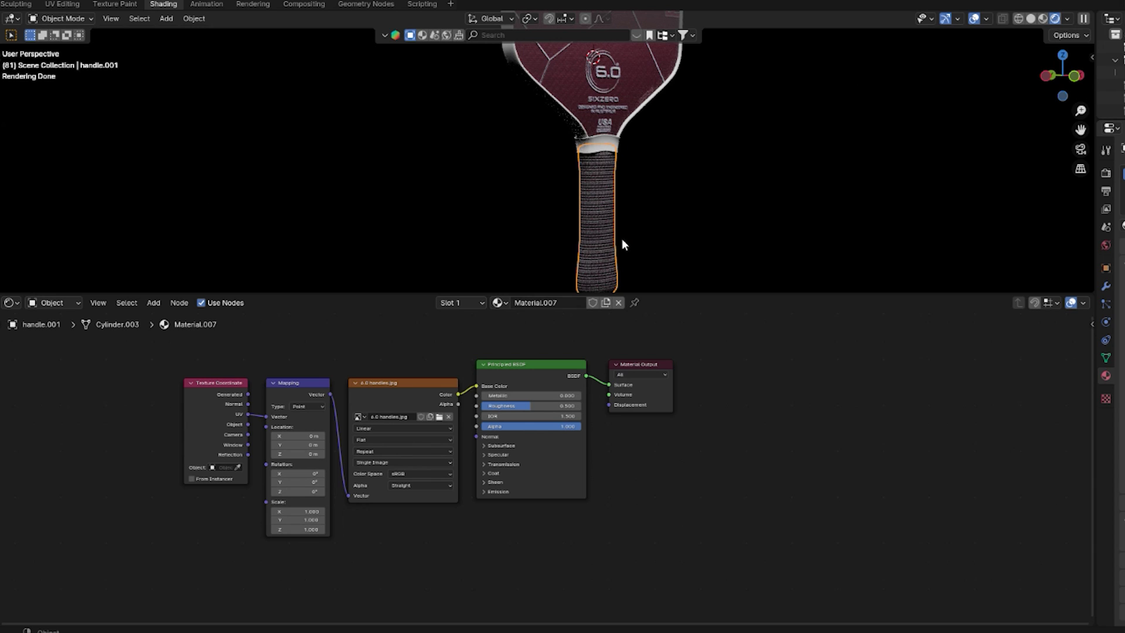
{"action": "middle_click_drag", "start_coordinate": [622, 240], "coordinate": [630, 178], "text": "shift"}
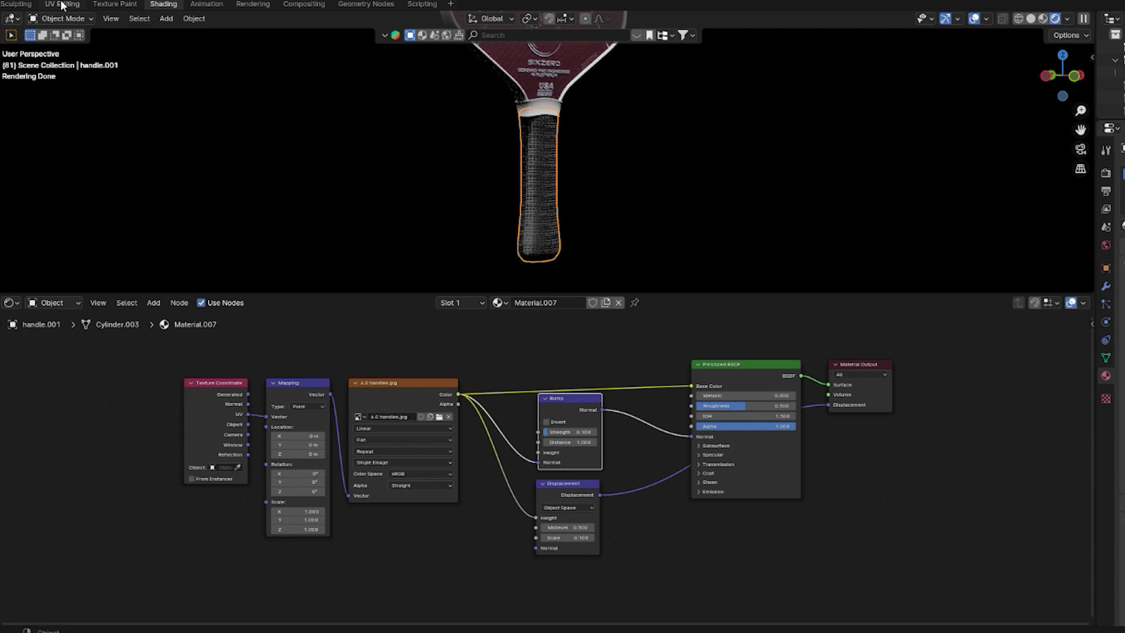
In the UV Editing workspace, unwrap the entire handle mesh using Smart UV Project
{"action": "left_click", "coordinate": [62, 4]}
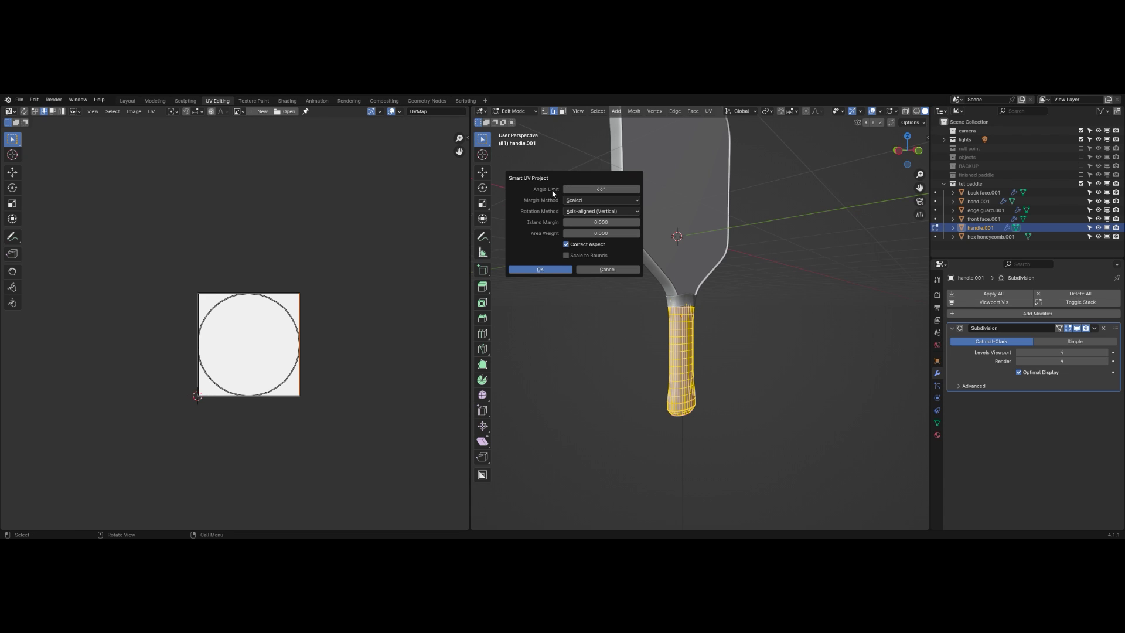
{"action": "left_click", "coordinate": [540, 269]}
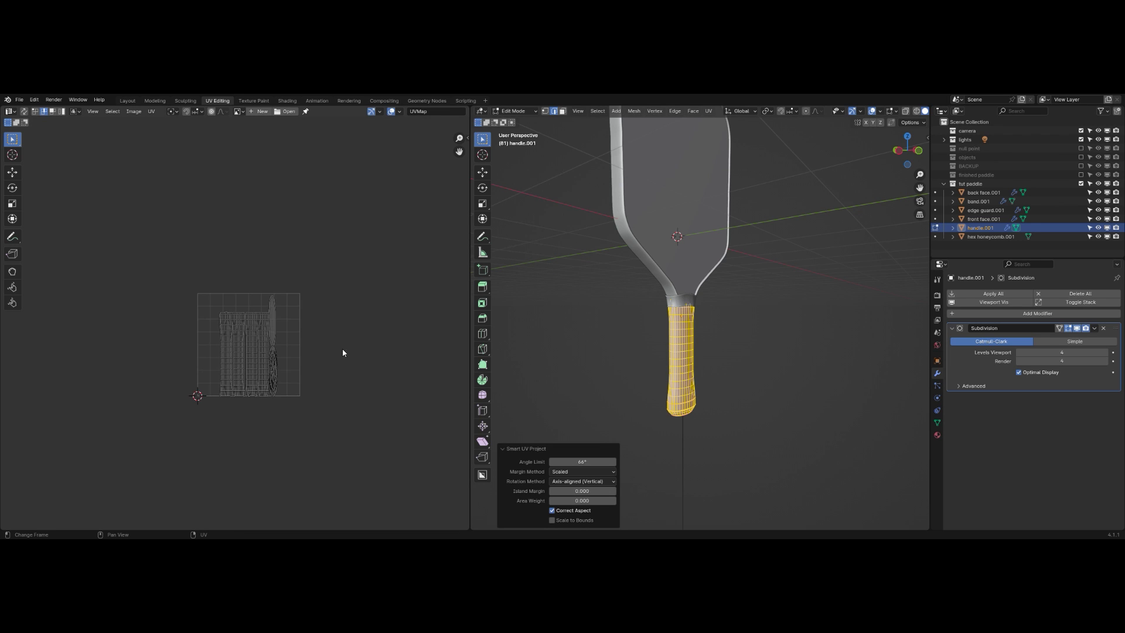
{"action": "scroll", "coordinate": [342, 352], "scroll_direction": "up", "scroll_amount": 4}
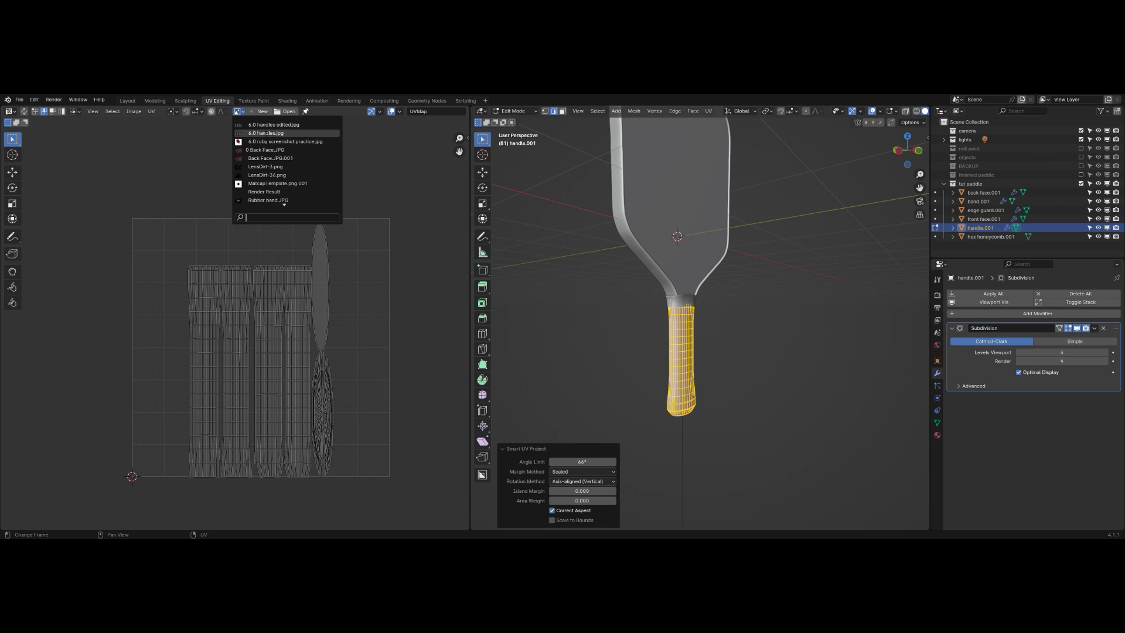
Show the 6.0 handles.jpg image behind the handle's UVs and move the UV strips onto the grip photos
{"action": "left_click", "coordinate": [265, 134]}
{"action": "scroll", "coordinate": [285, 290], "scroll_direction": "down", "scroll_amount": 6}
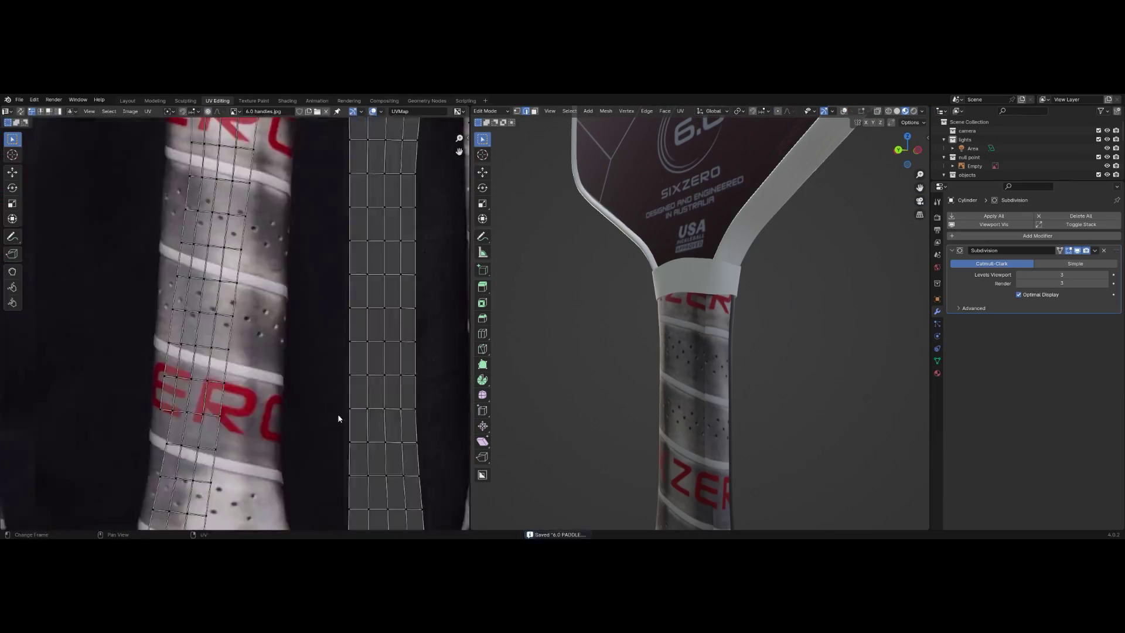
{"action": "key", "text": "g"}
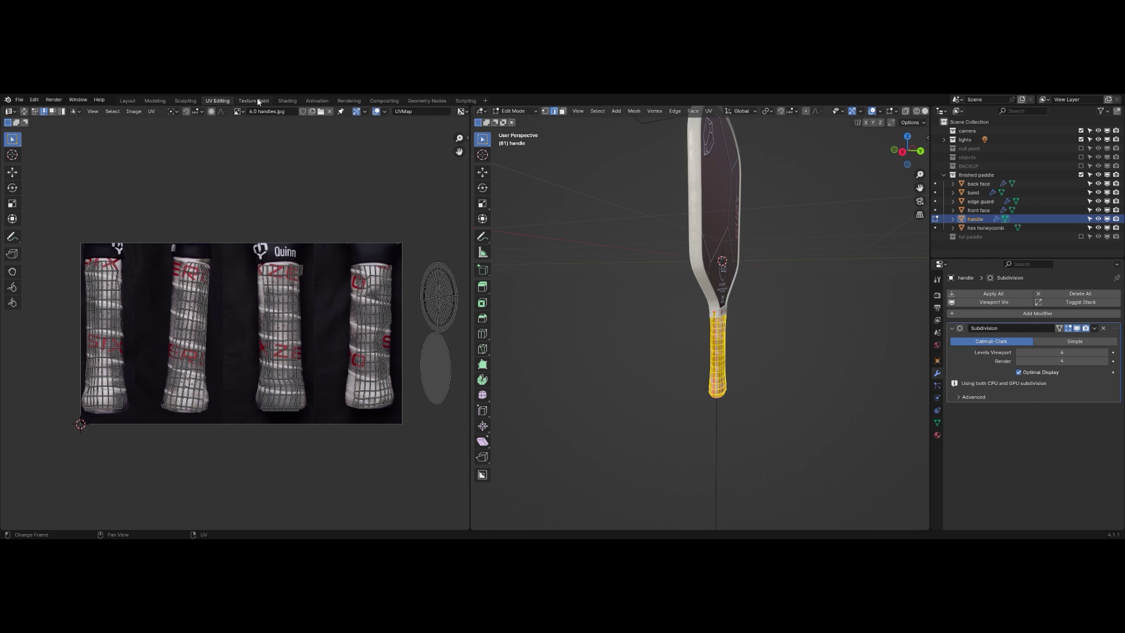
Switch to the Texture Paint workspace and examine the texture seams around the handle up close
{"action": "left_click", "coordinate": [254, 101]}
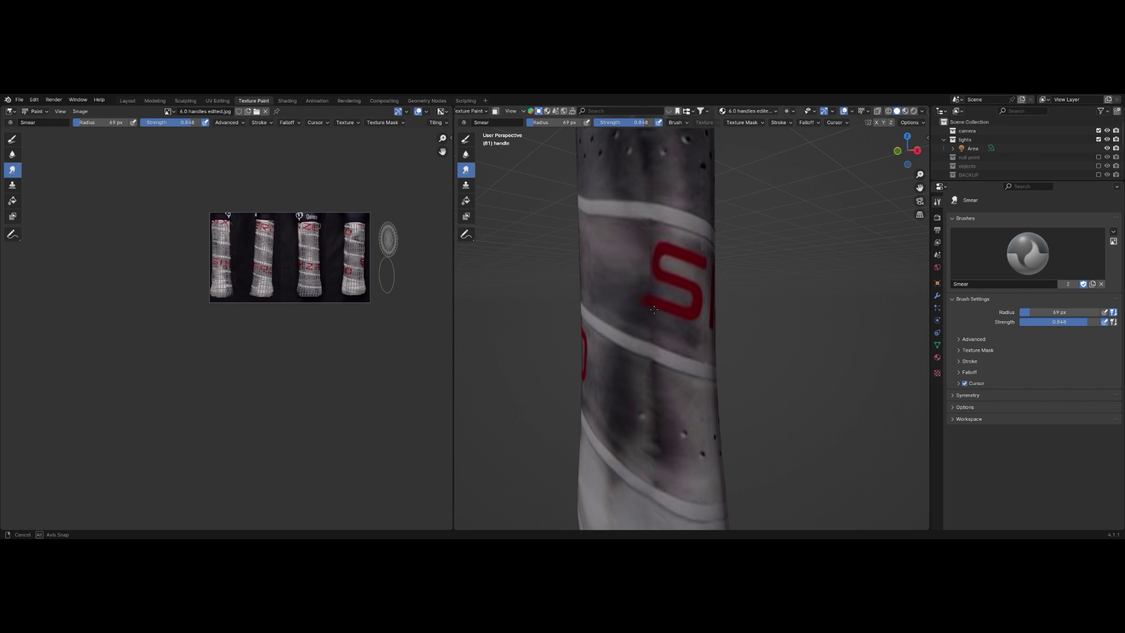
{"action": "mouse_move", "coordinate": [654, 309]}
{"action": "middle_mouse_down"}
{"action": "mouse_move", "coordinate": [733, 296]}
{"action": "mouse_move", "coordinate": [868, 311]}
{"action": "middle_mouse_up"}
{"action": "scroll", "coordinate": [779, 305], "scroll_direction": "down", "scroll_amount": 3}
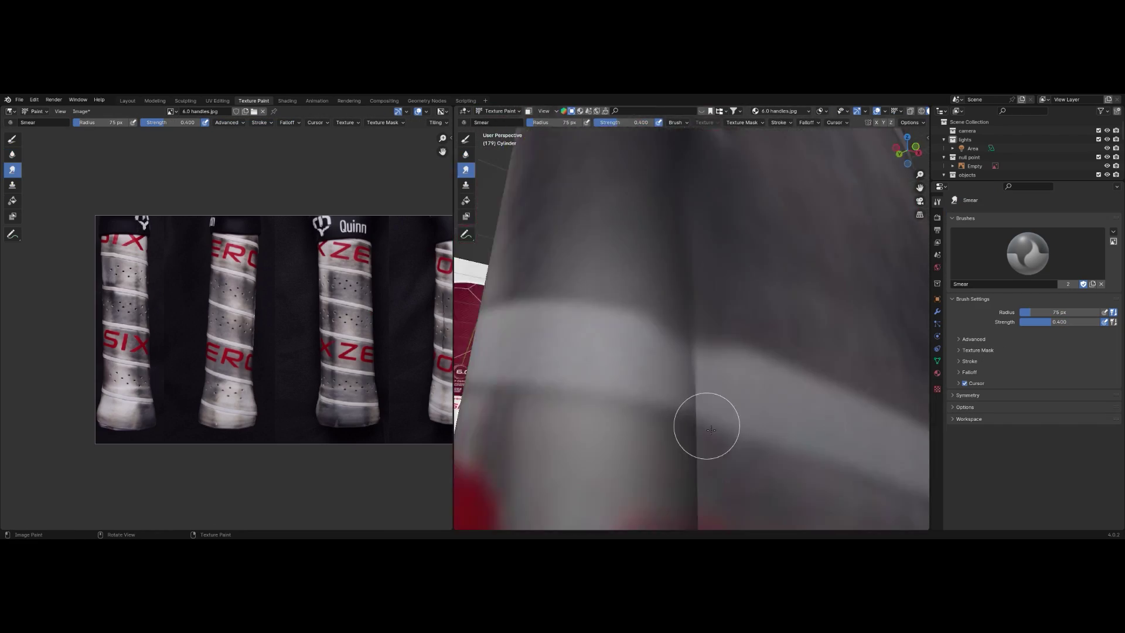
{"action": "middle_click_drag", "start_coordinate": [706, 427], "coordinate": [808, 333]}
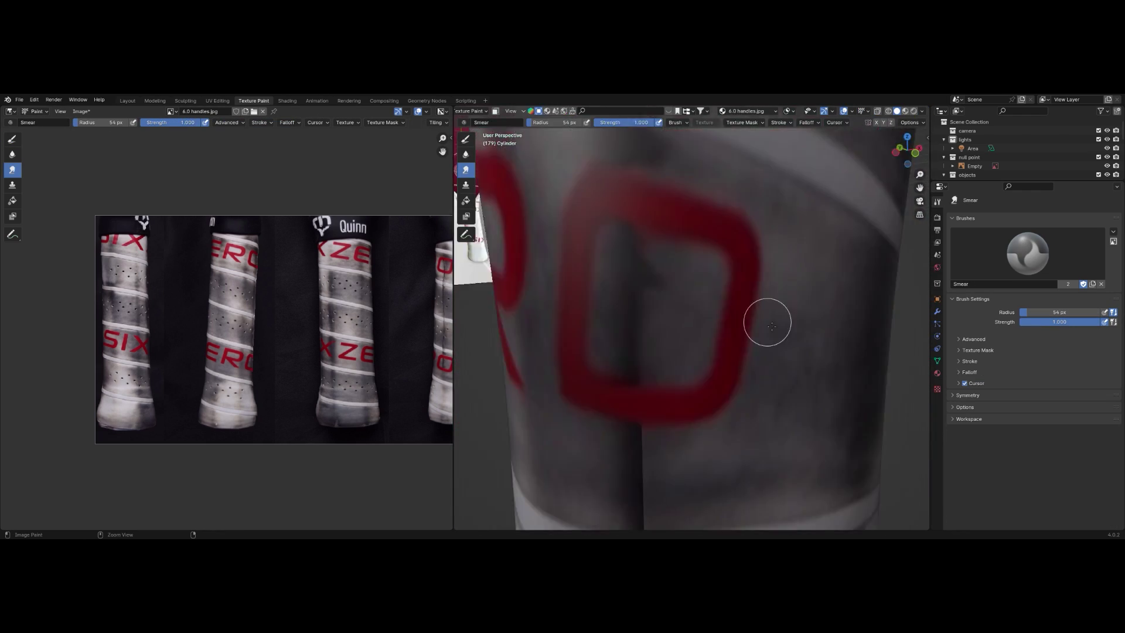